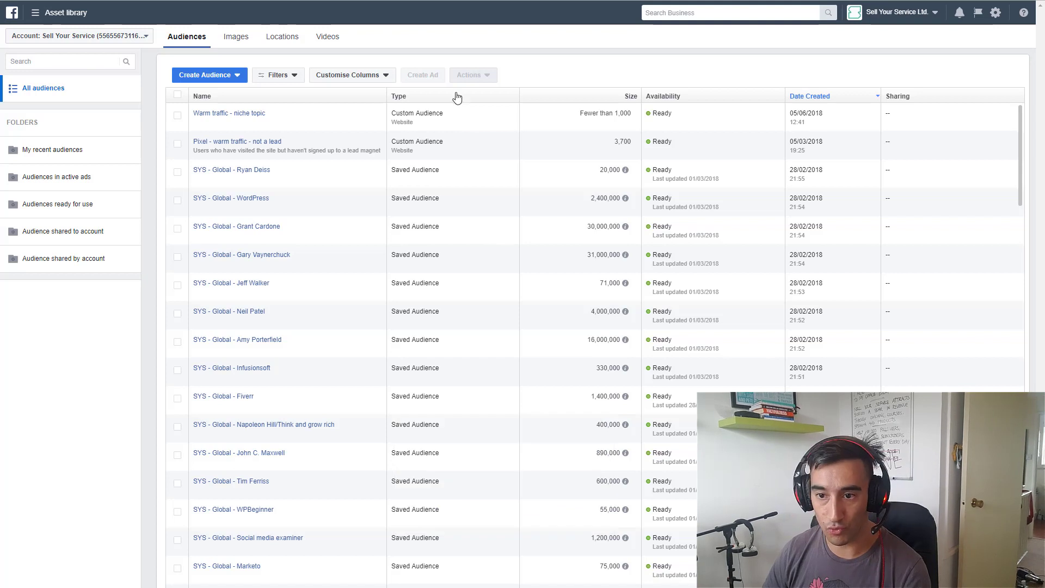
Step: Start a new custom audience based on website traffic
left_click(221, 81)
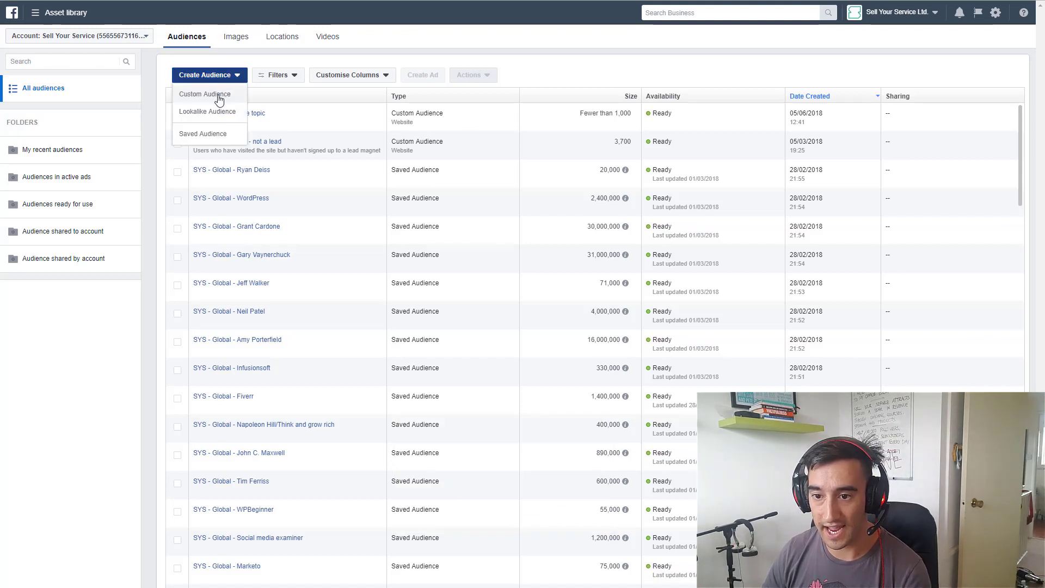
left_click(219, 100)
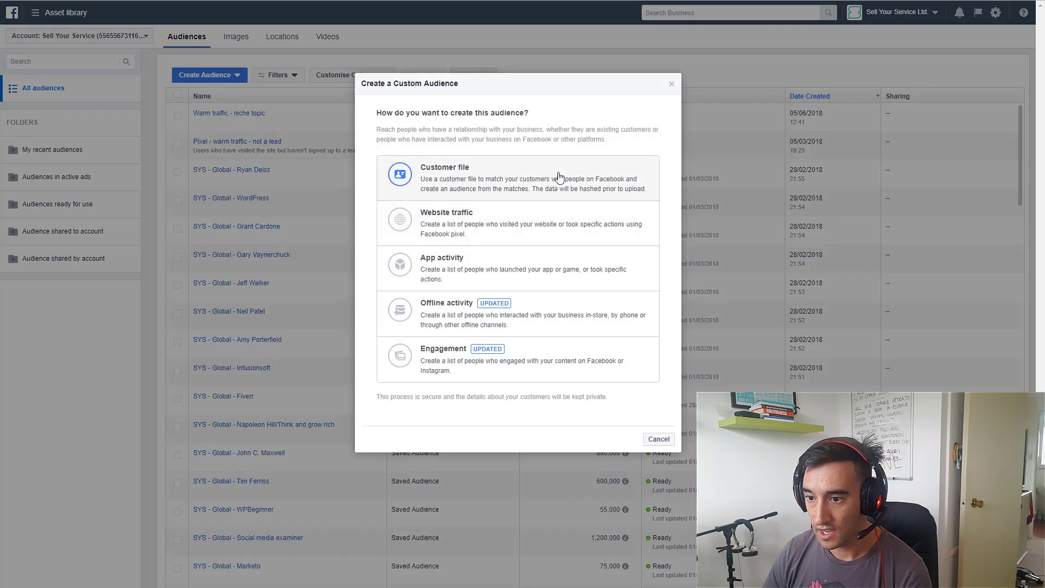
left_click(536, 222)
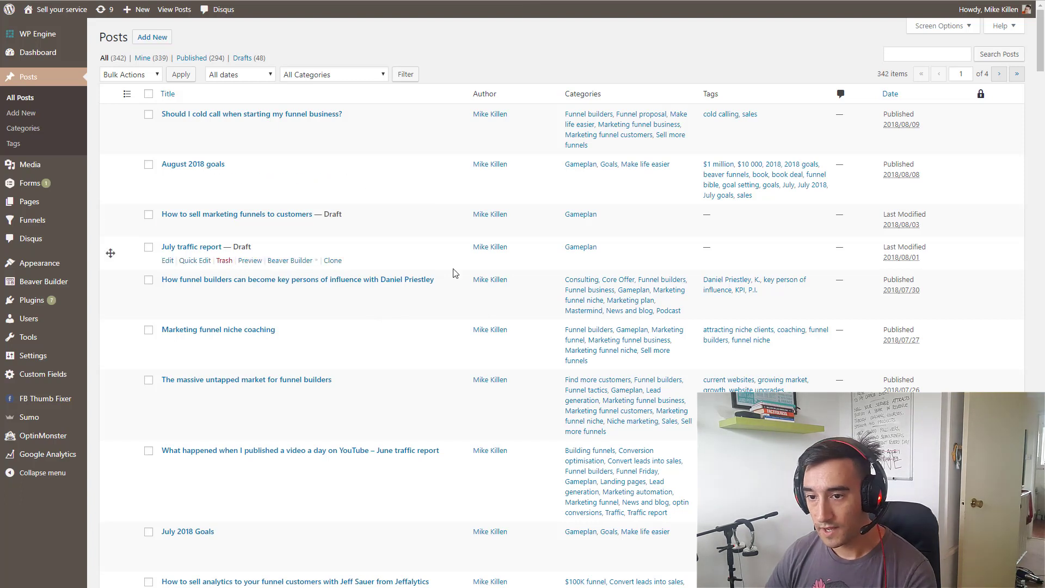
Step: In WordPress, browse the post categories and open the list of posts in the Sales category in a new tab
mouse_move(334, 129)
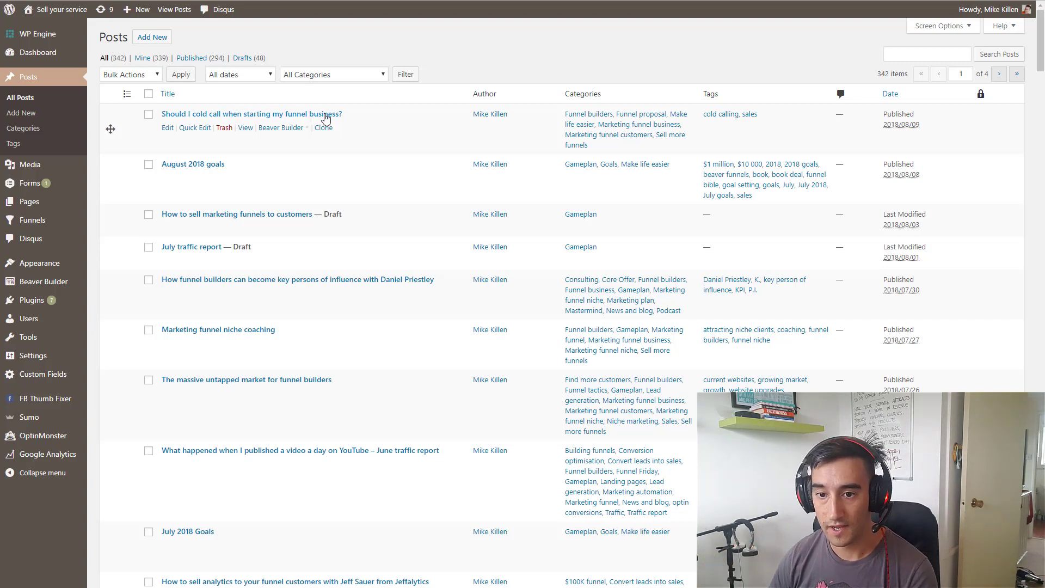
left_click(66, 134)
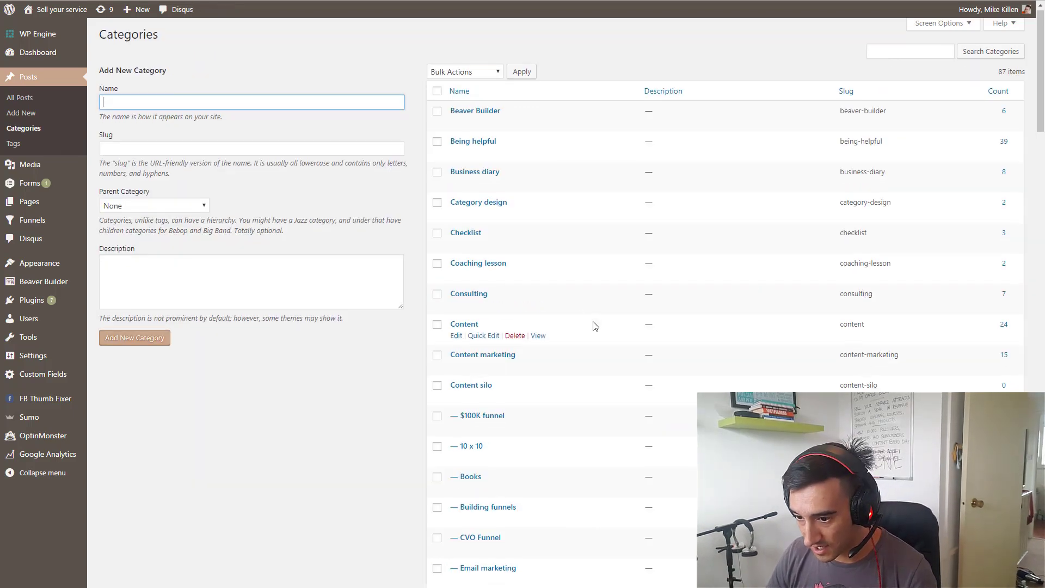
scroll(593, 329, "down", 10)
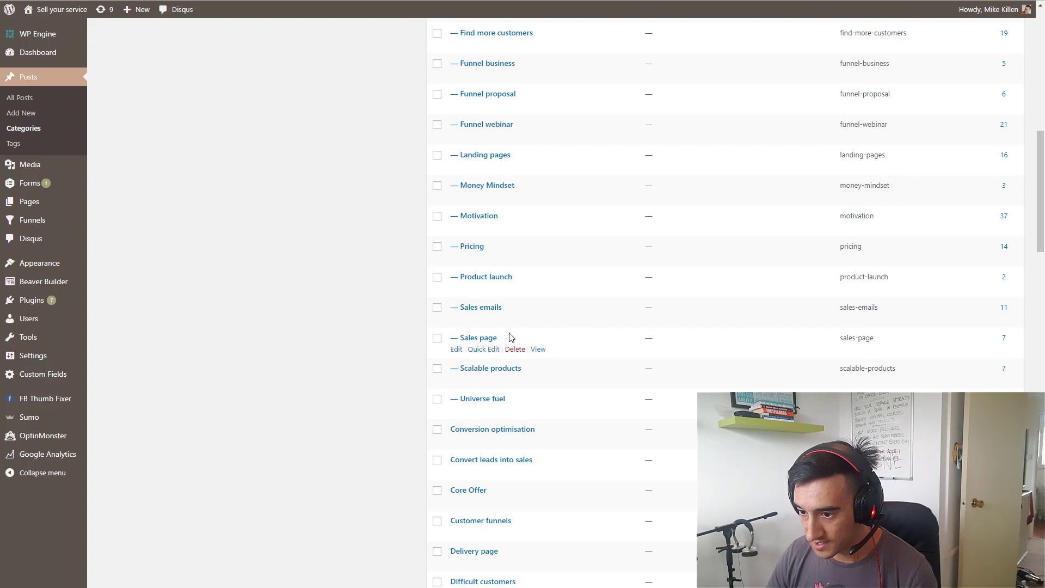
scroll(510, 338, "down", 1)
scroll(510, 338, "down", 20)
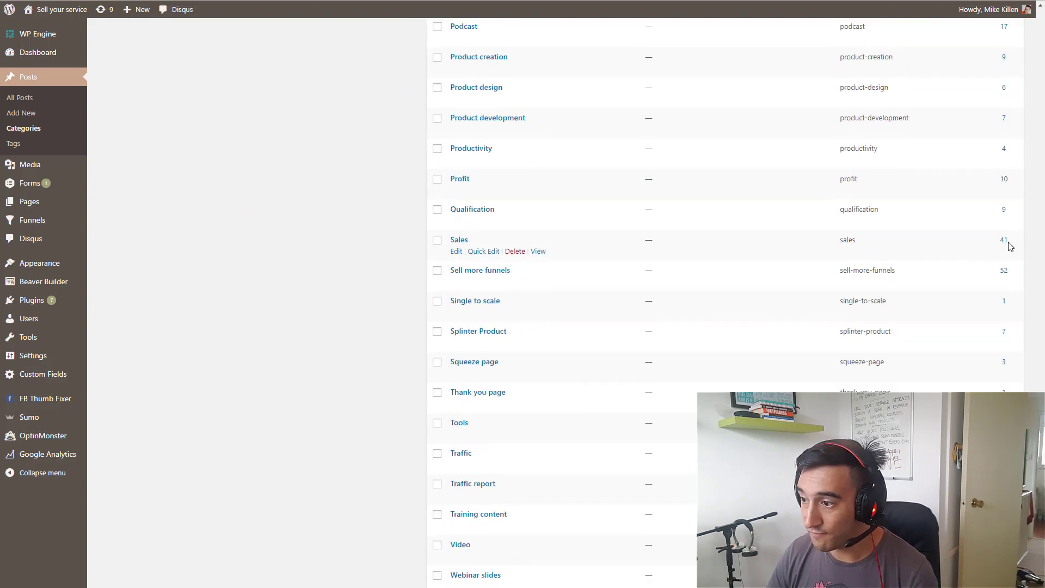
right_click(1006, 242)
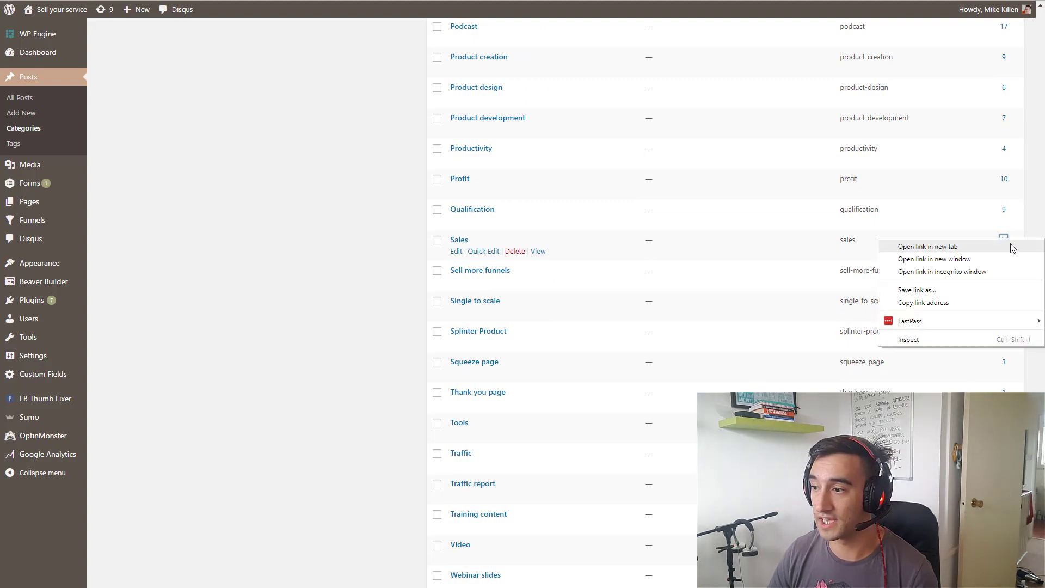
left_click(1013, 251)
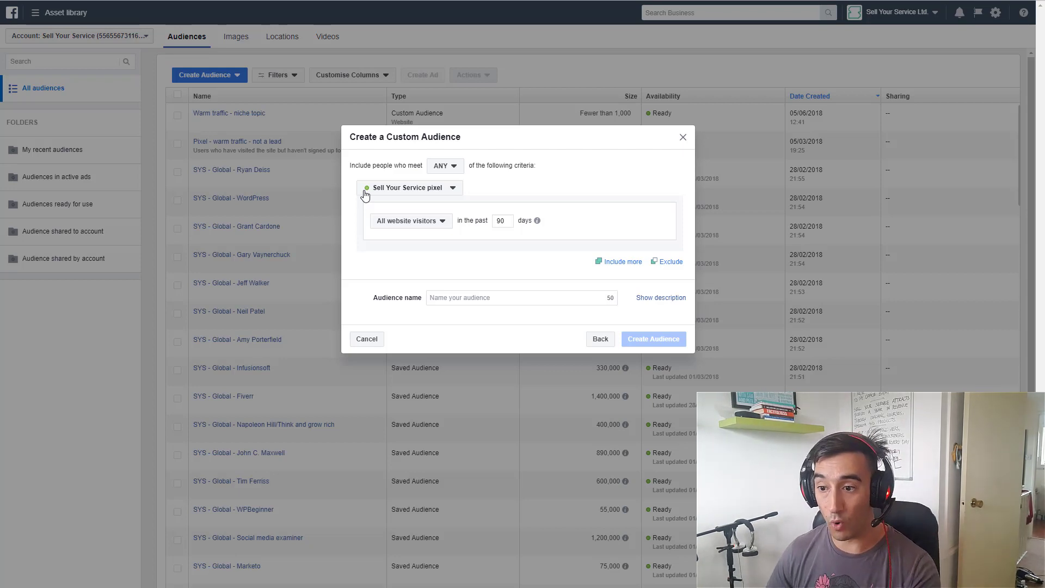
Step: Limit the audience to people who visited specific web pages whose URL contains "sales"
left_click(433, 224)
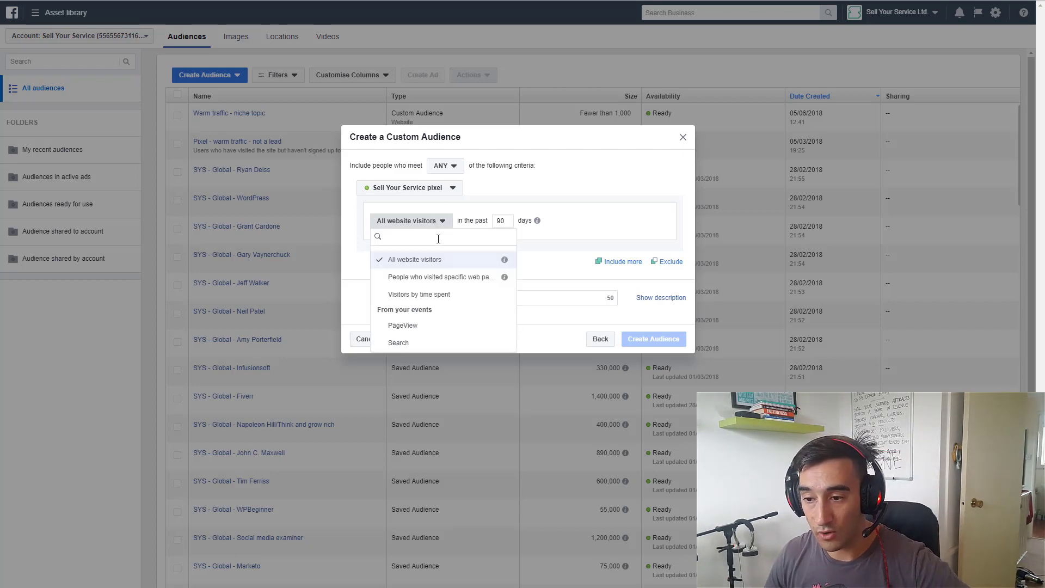
left_click(448, 278)
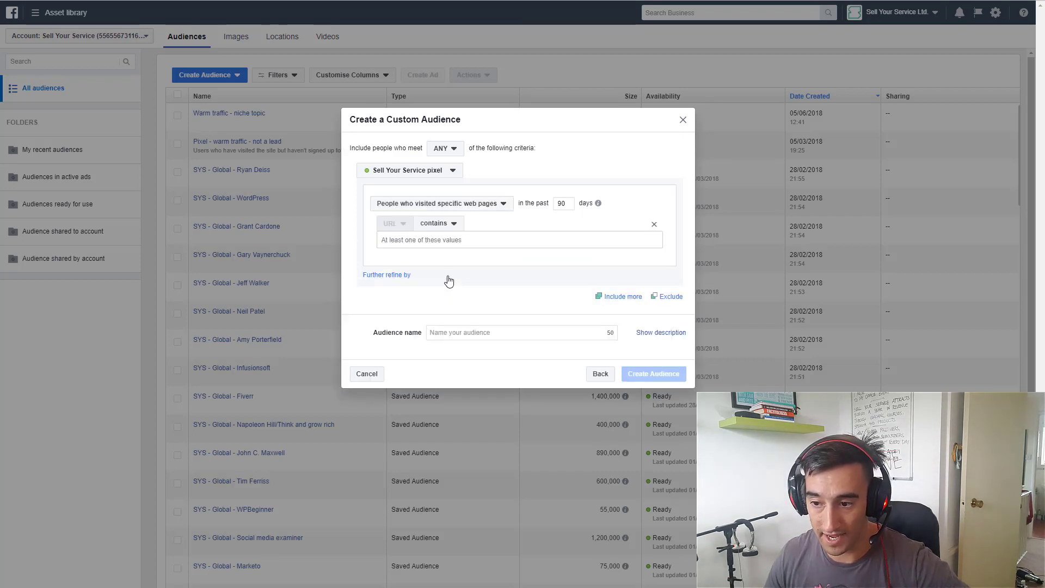
left_click(428, 229)
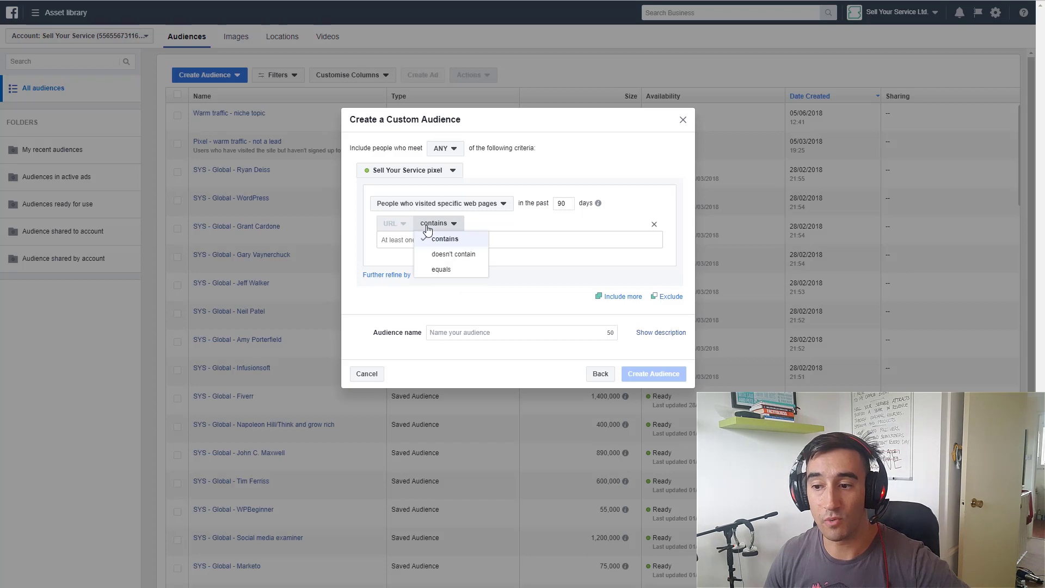
left_click(498, 245)
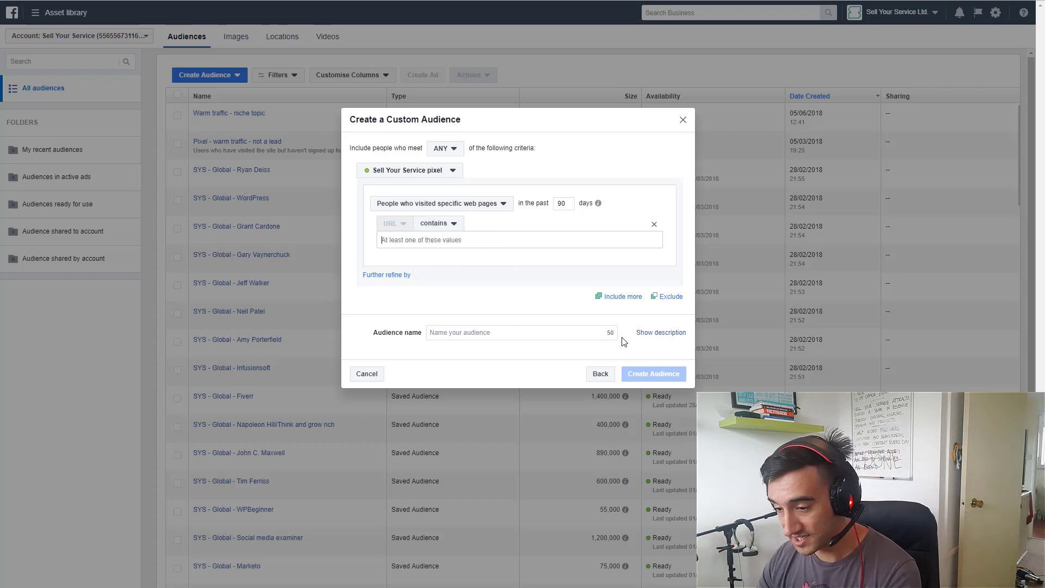
type("sales")
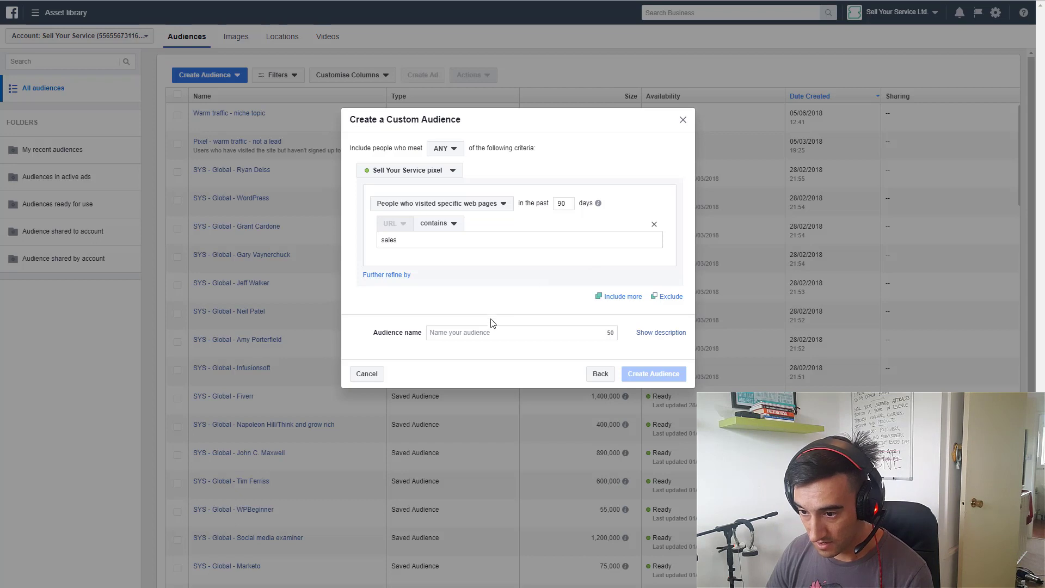
Step: Name the audience "Warm traffic - sales", create it and close the confirmation dialog
left_click(498, 335)
type("Wa")
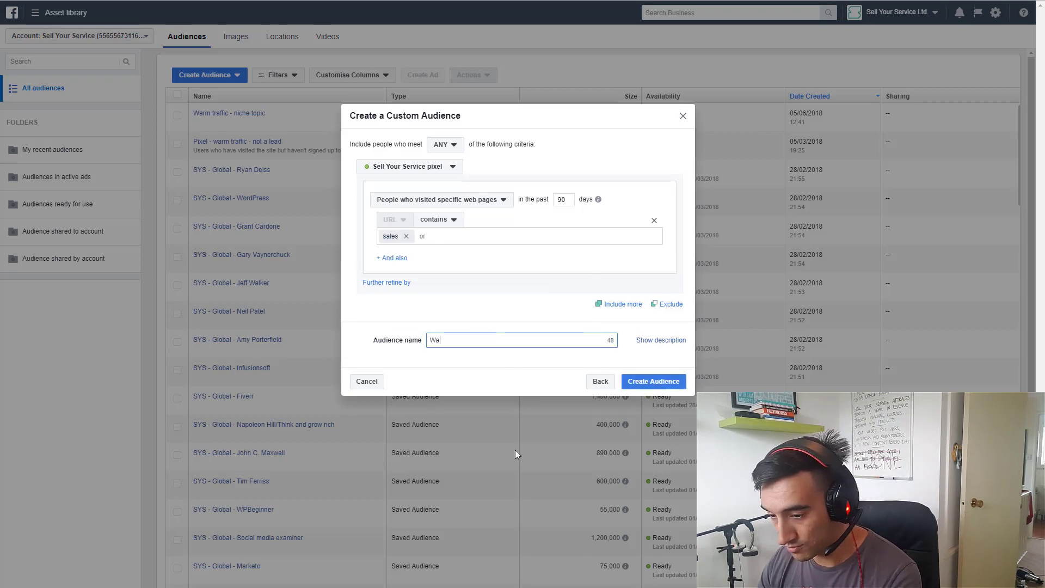
type("rm traff")
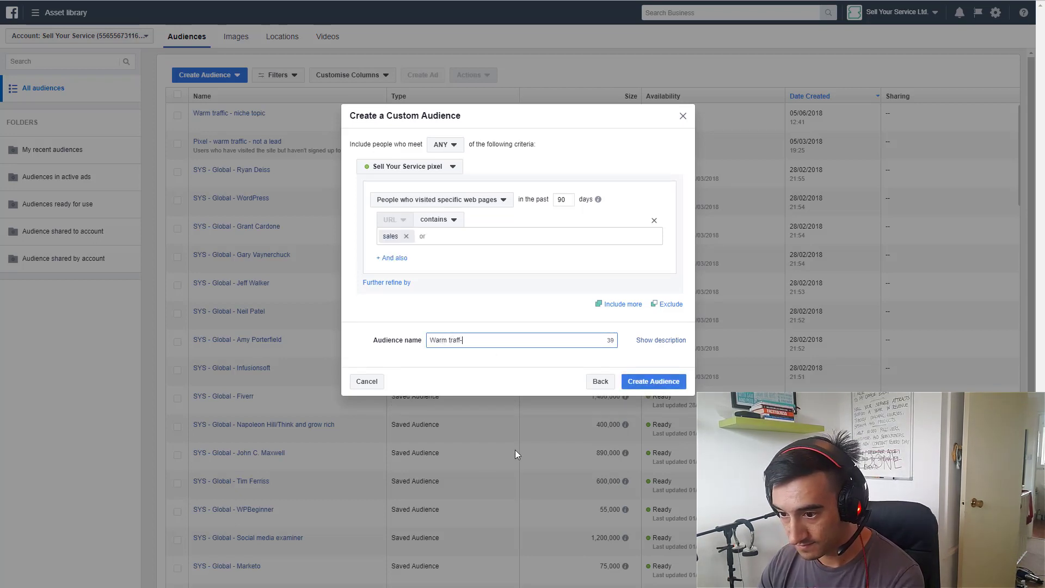
type("ic - sales")
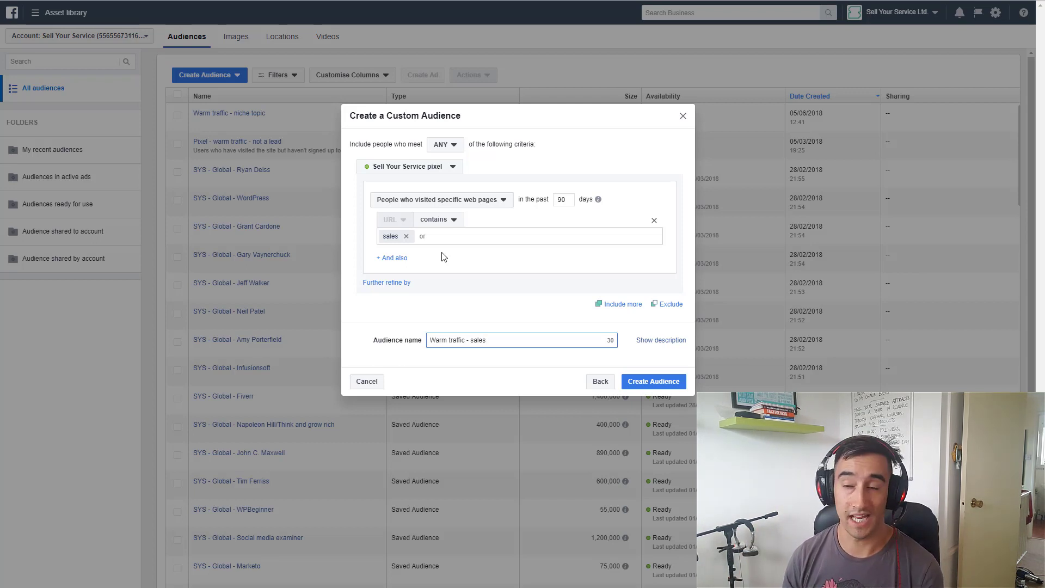
left_click(660, 382)
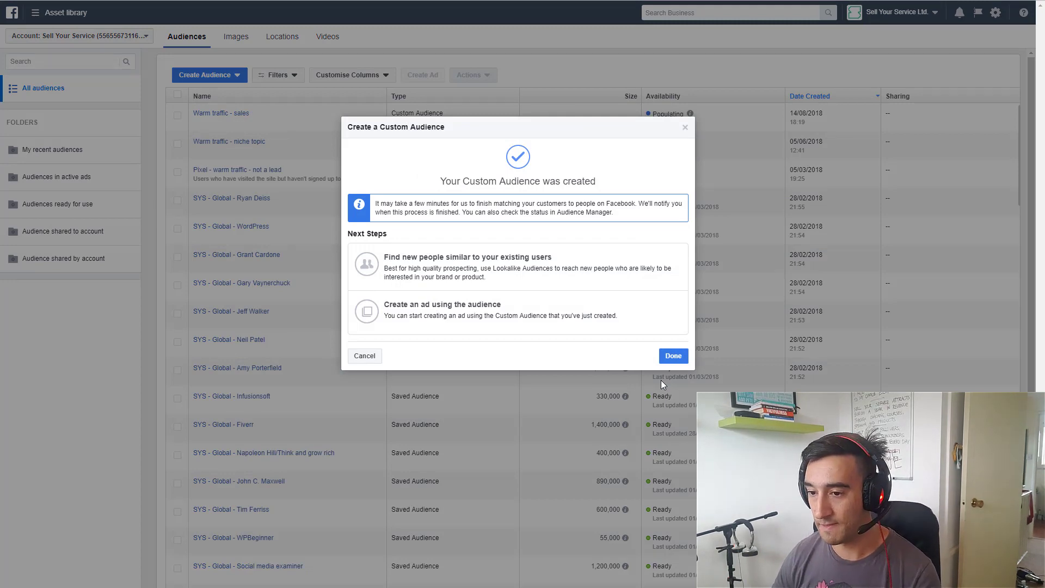
left_click(675, 356)
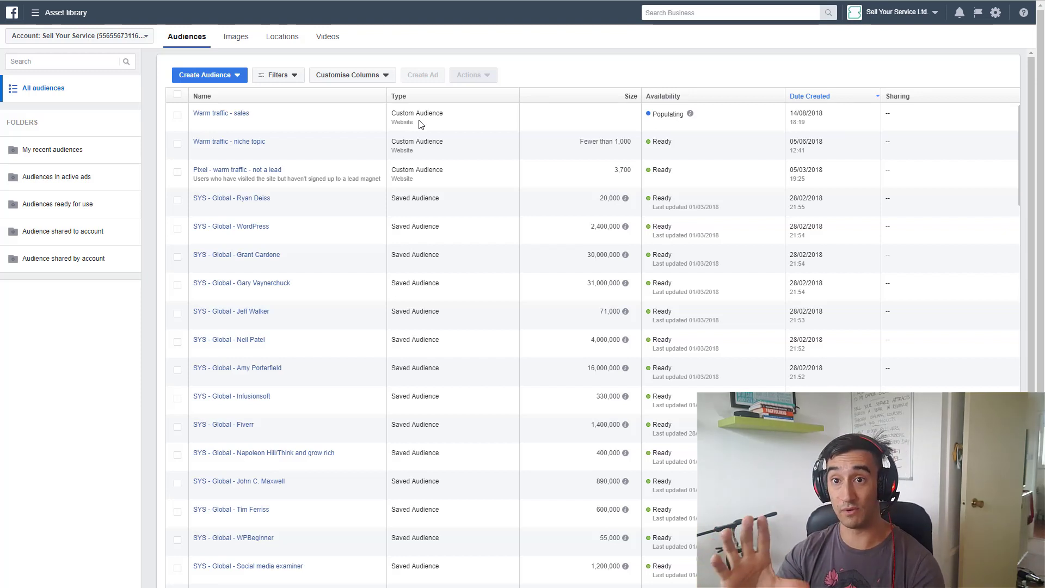
Step: Switch to the WordPress Sales posts, open "The massive untapped market for funnel builders" and examine the full permalink slug
left_click(430, 1)
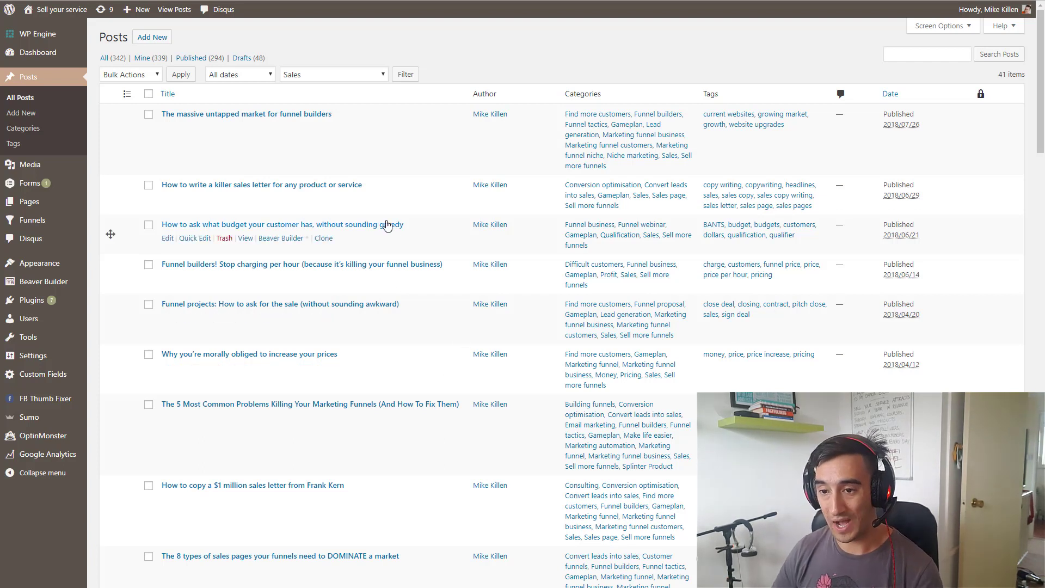
left_click(274, 116)
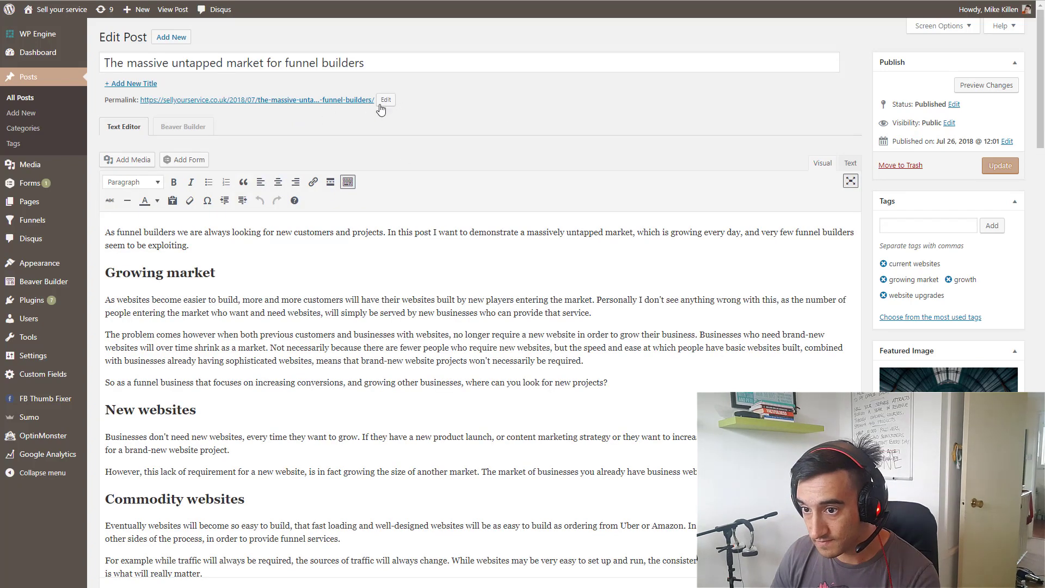
left_click(385, 103)
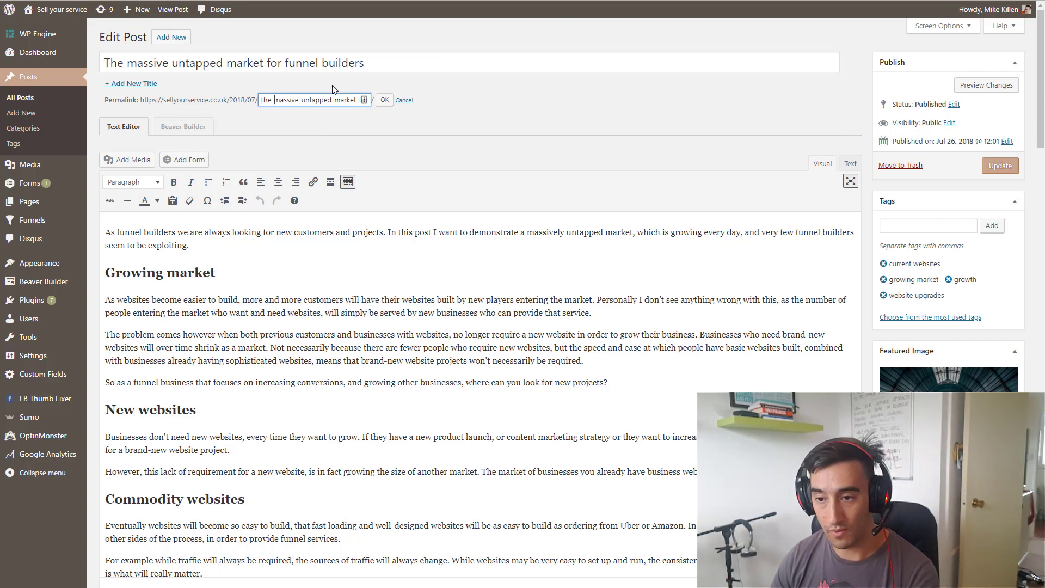
key("ctrl+Right")
key("ctrl+Right")
key("ctrl+Right")
key("ctrl+Right")
key("ctrl+Right")
key("ctrl+Right")
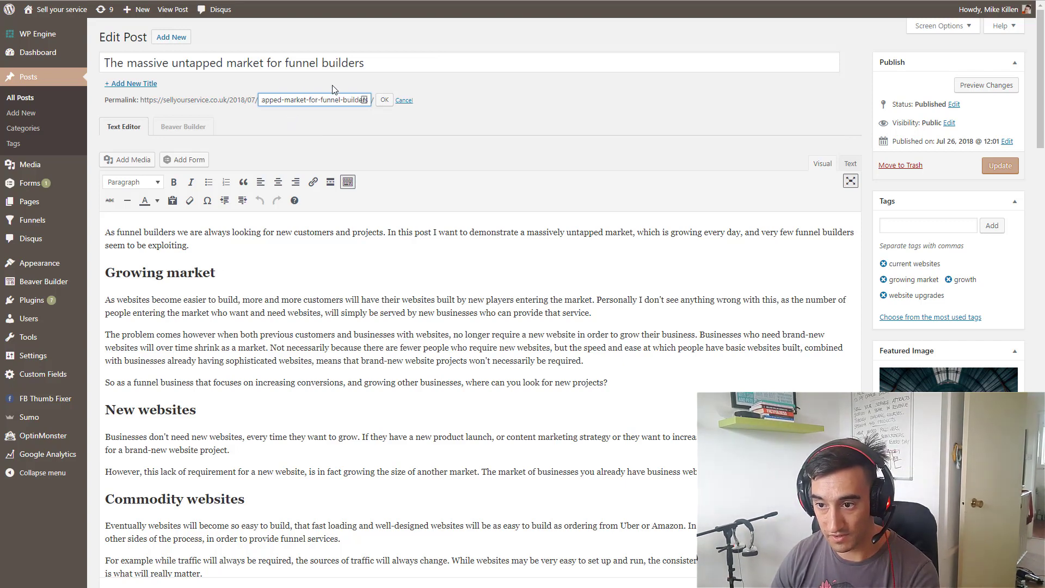
key("Home")
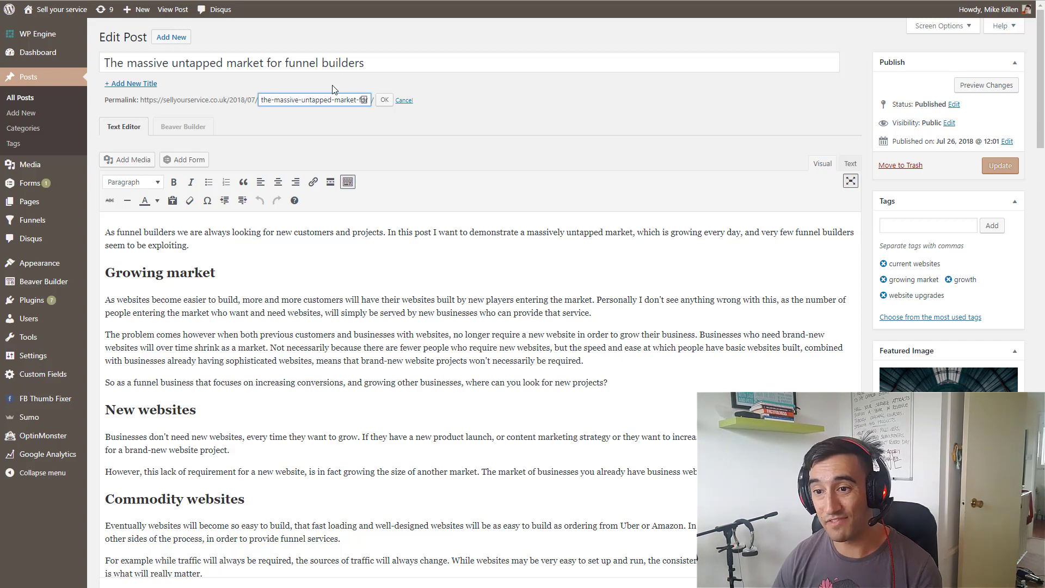
left_click(456, 96)
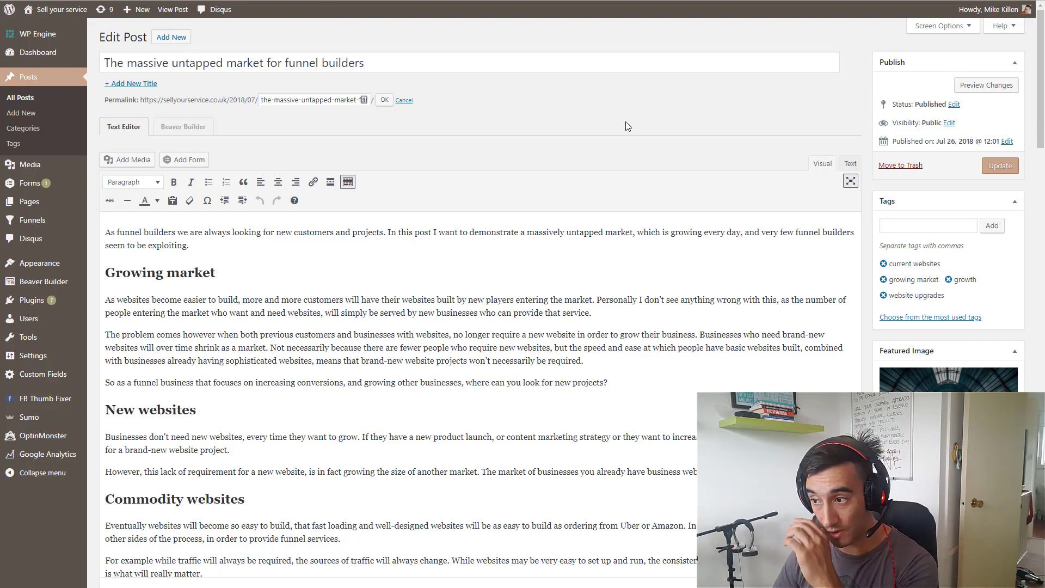
Step: Return to the Facebook Asset library and start another custom audience based on website traffic
left_click(1013, 164)
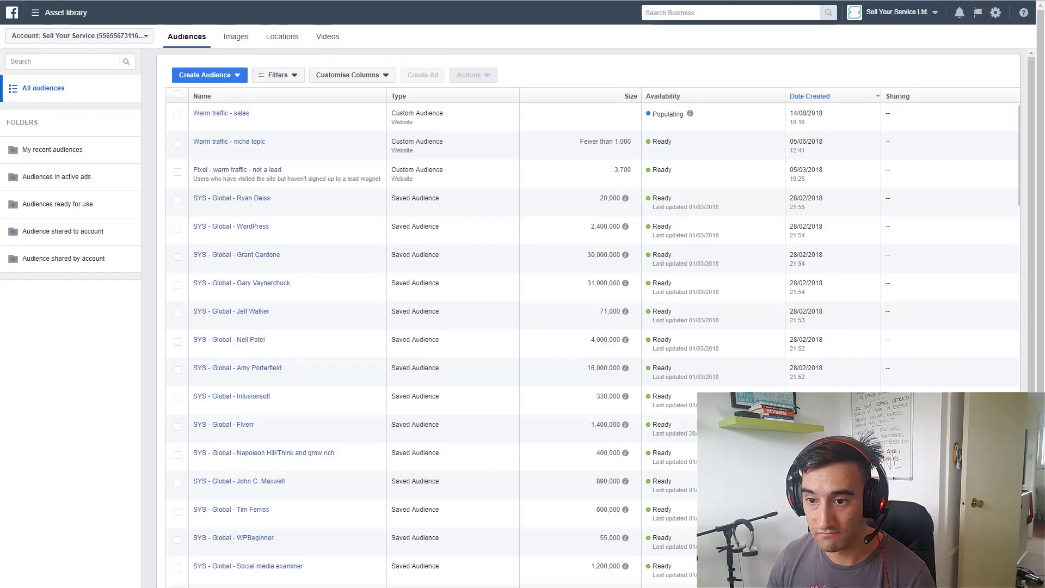
left_click(183, 78)
left_click(200, 94)
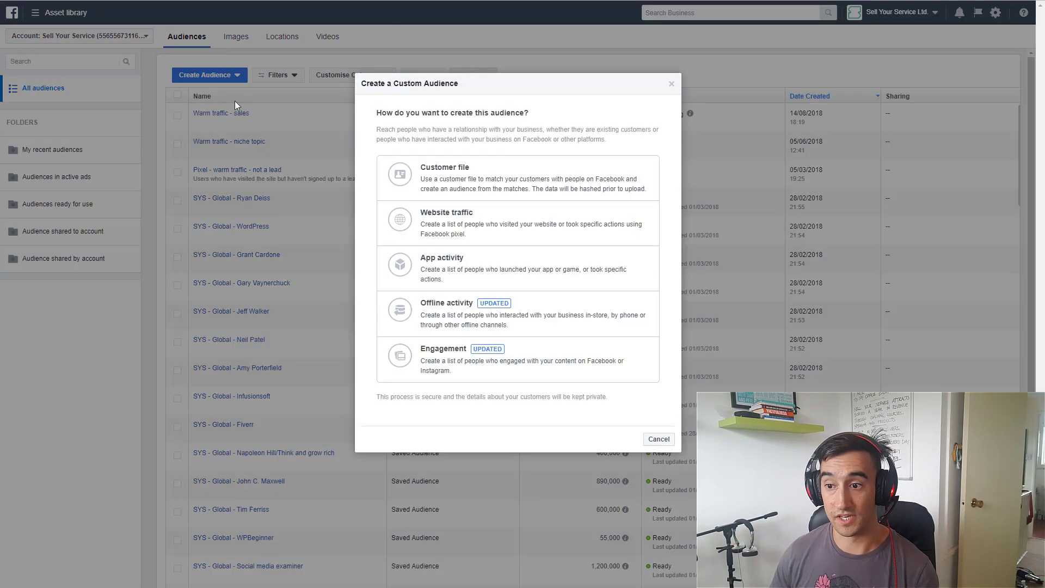
left_click(520, 220)
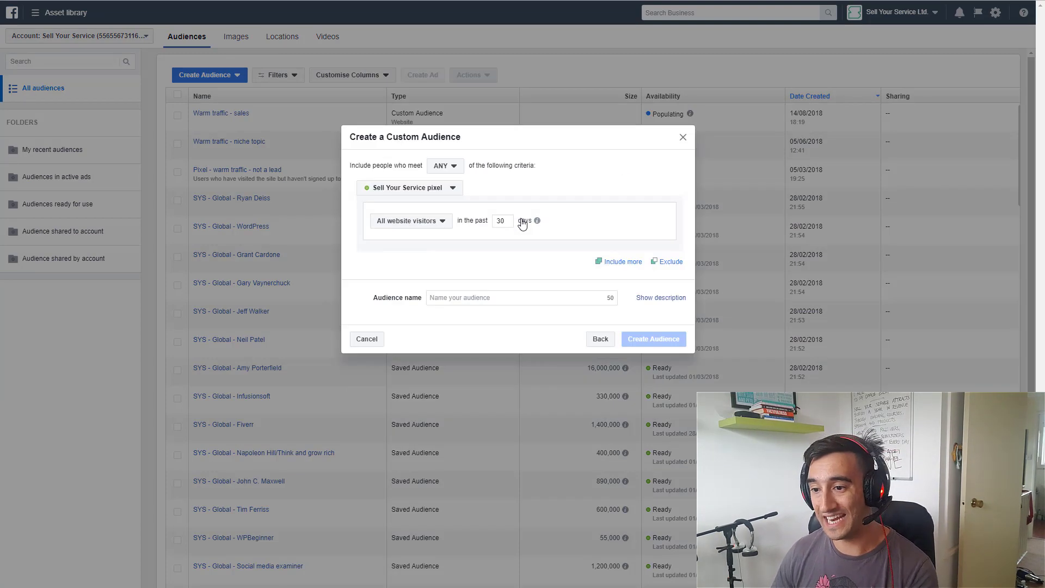
Step: Restrict the audience to visitors of specific web pages with a URL containing "funnel-builders"
left_click(442, 221)
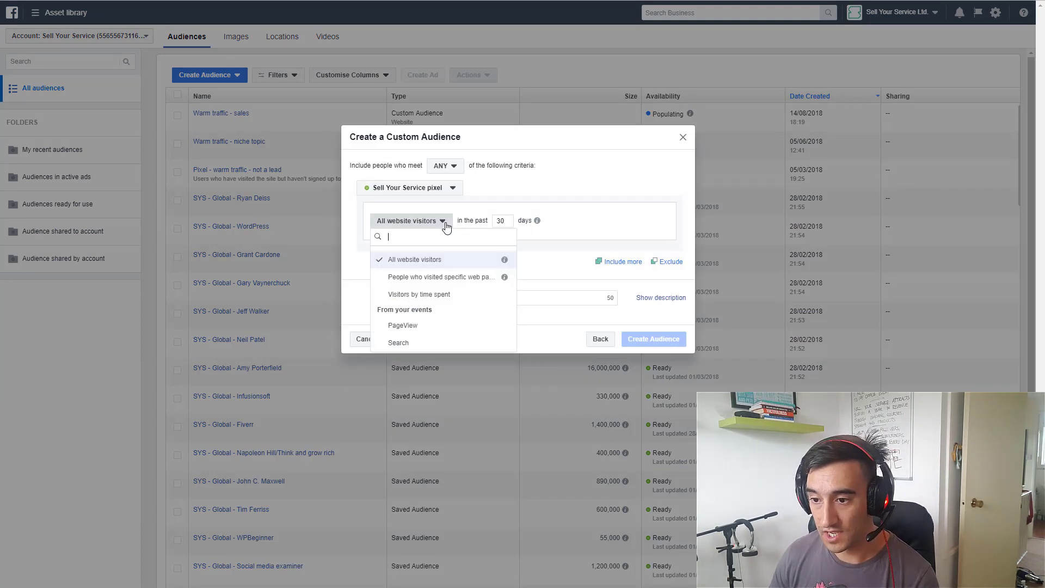
left_click(457, 278)
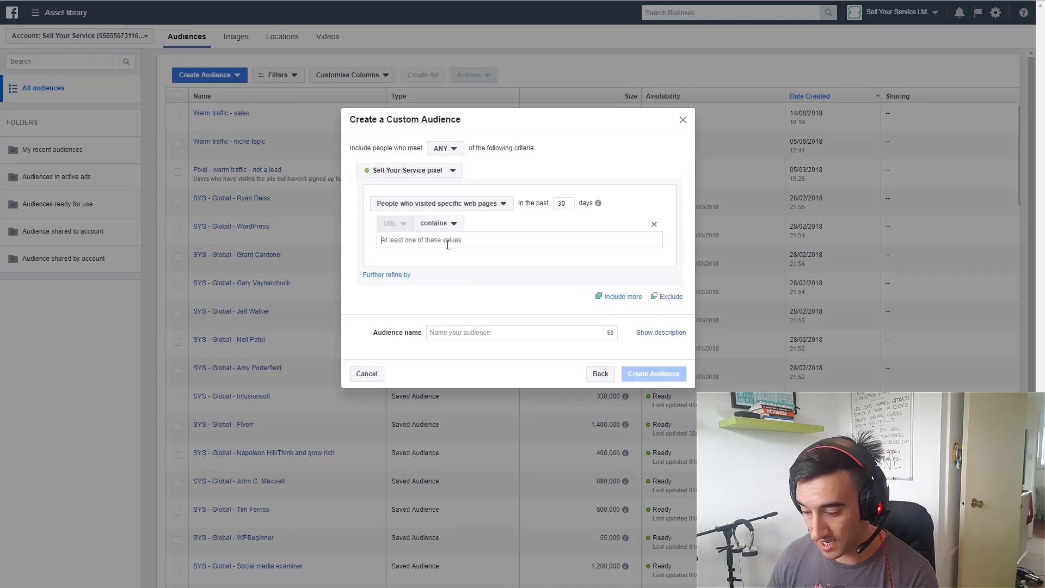
type("funnel-")
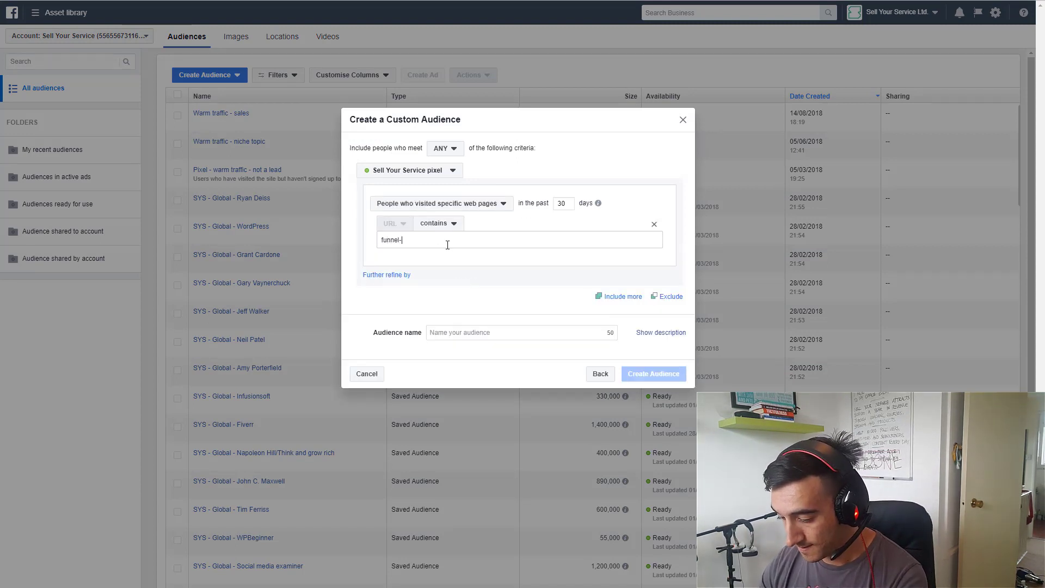
type("builders")
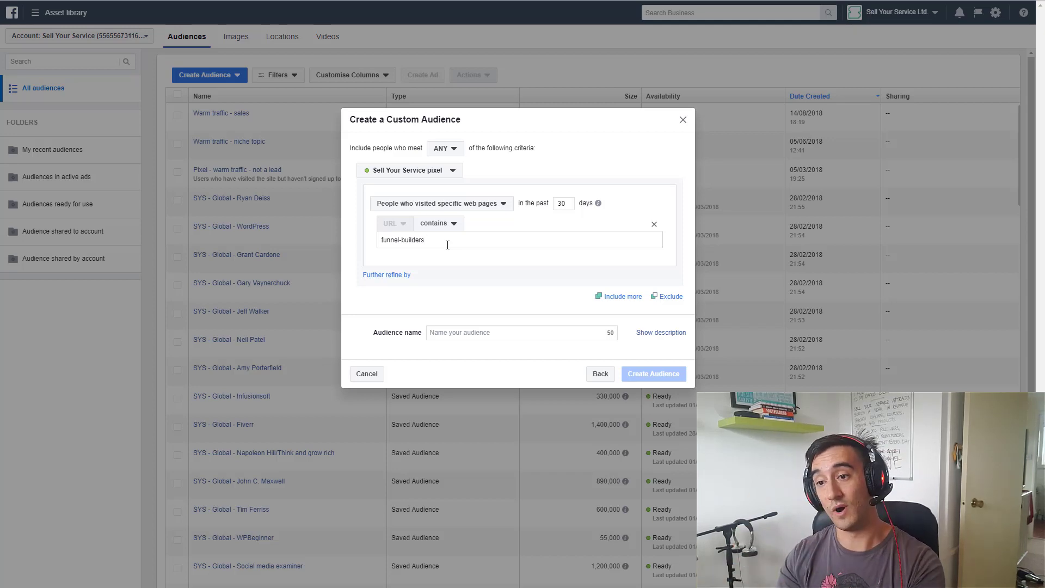
Step: Confirm the URL value and name the audience "Warm traffic - funnel builders"
left_click(479, 325)
left_click(479, 340)
type("W")
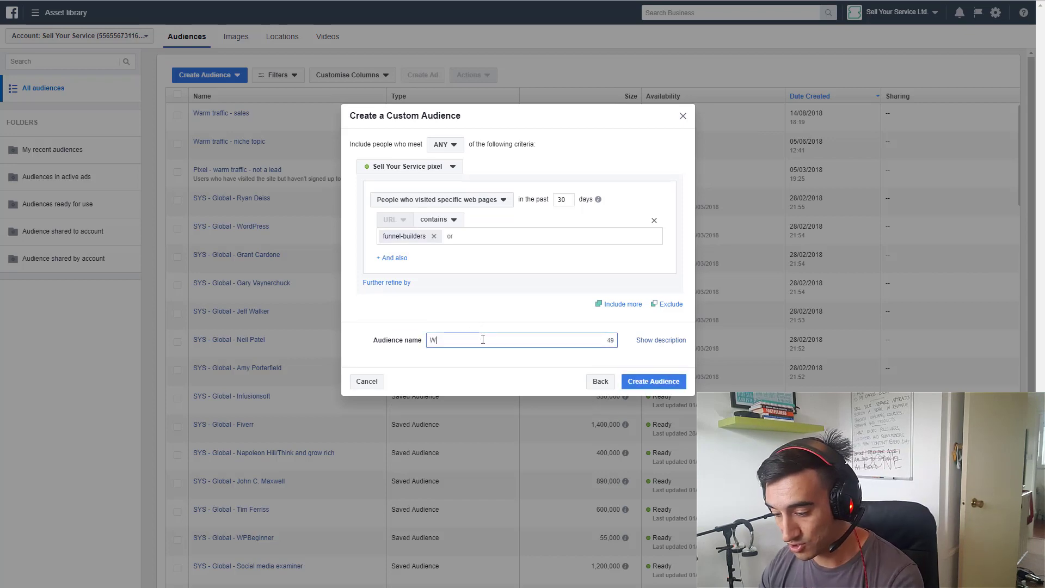
type("arm traffic")
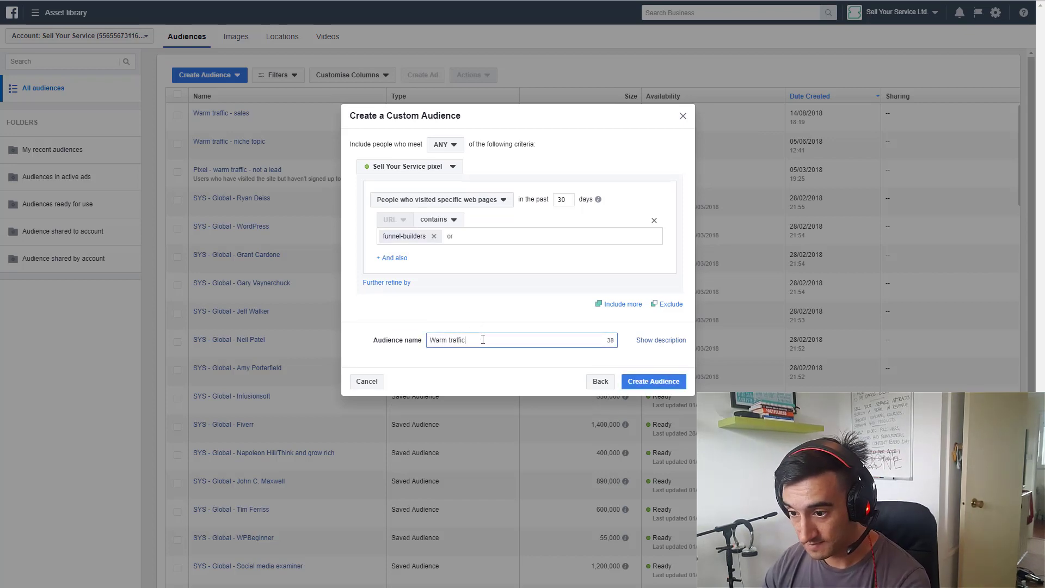
type(" - funnel builders")
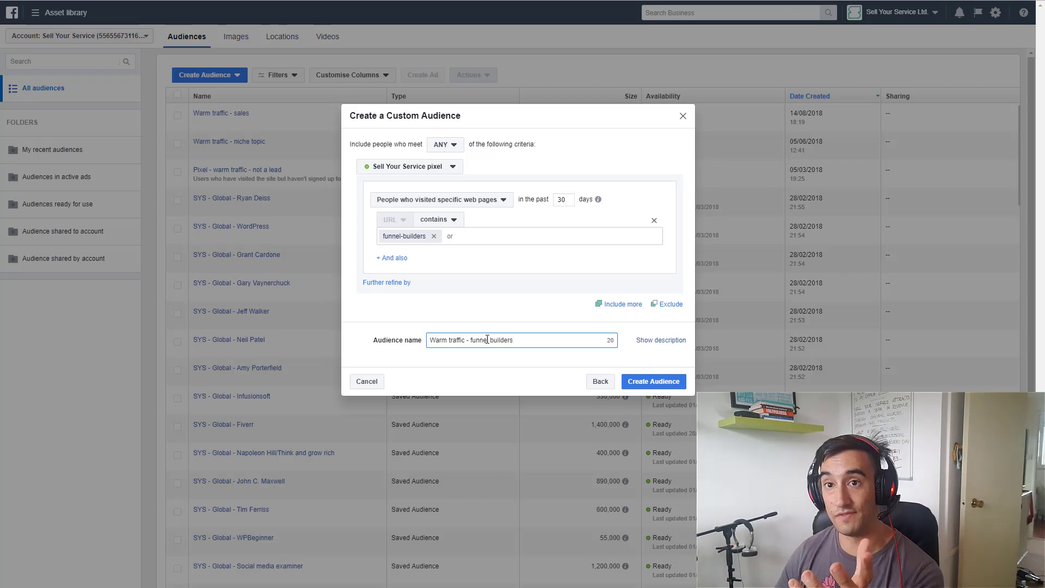
Step: Create the funnel builders custom audience and dismiss the creation dialog
left_click(634, 382)
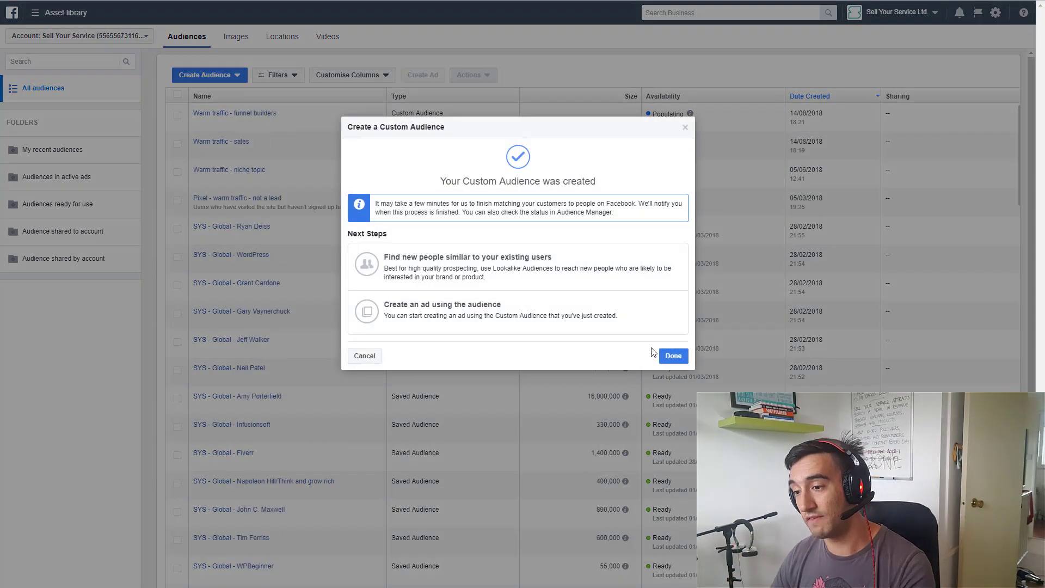
left_click(673, 356)
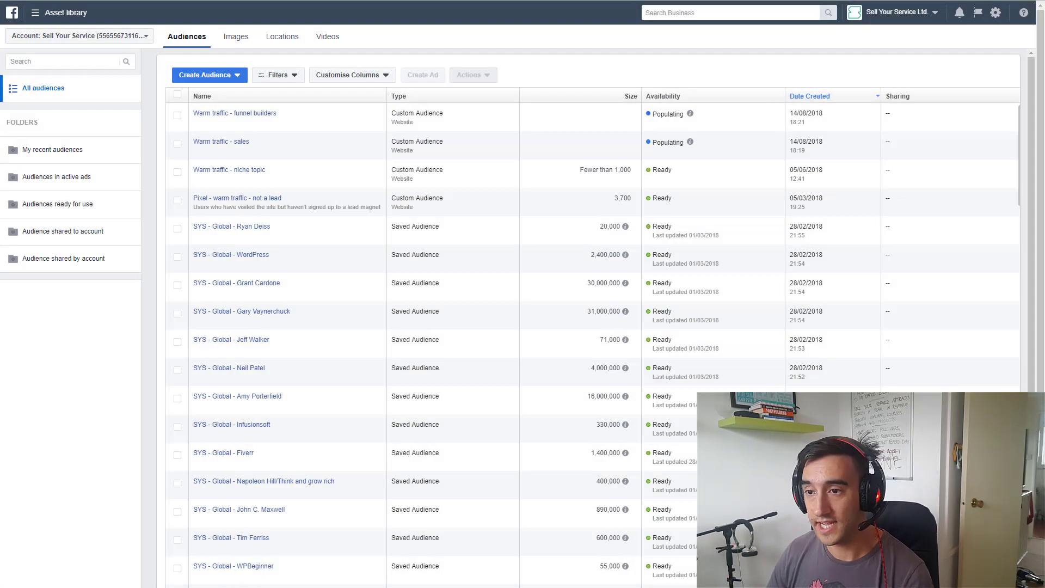
key("ctrl+Tab")
key("ctrl+t")
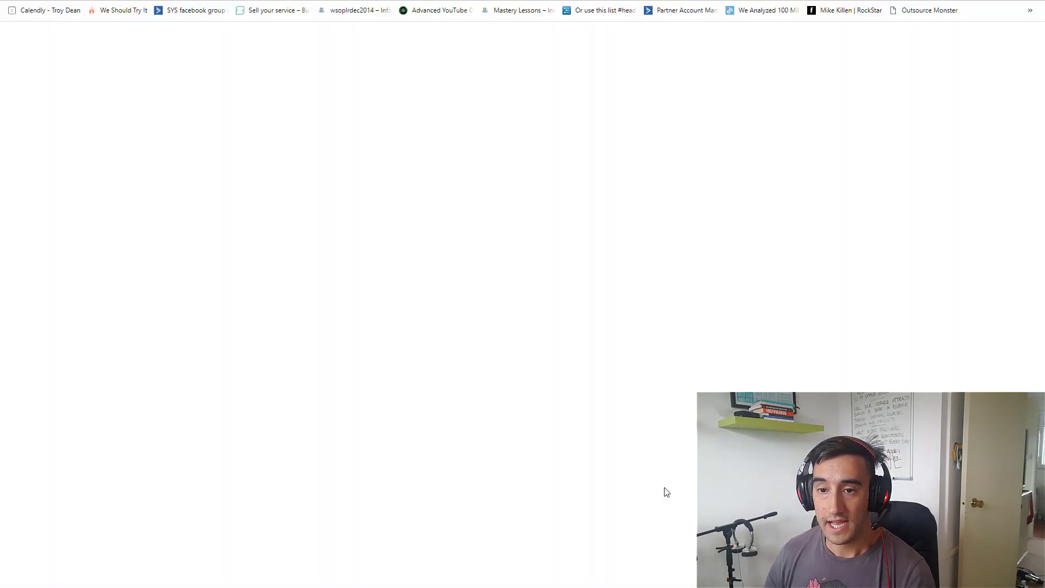
type("sel")
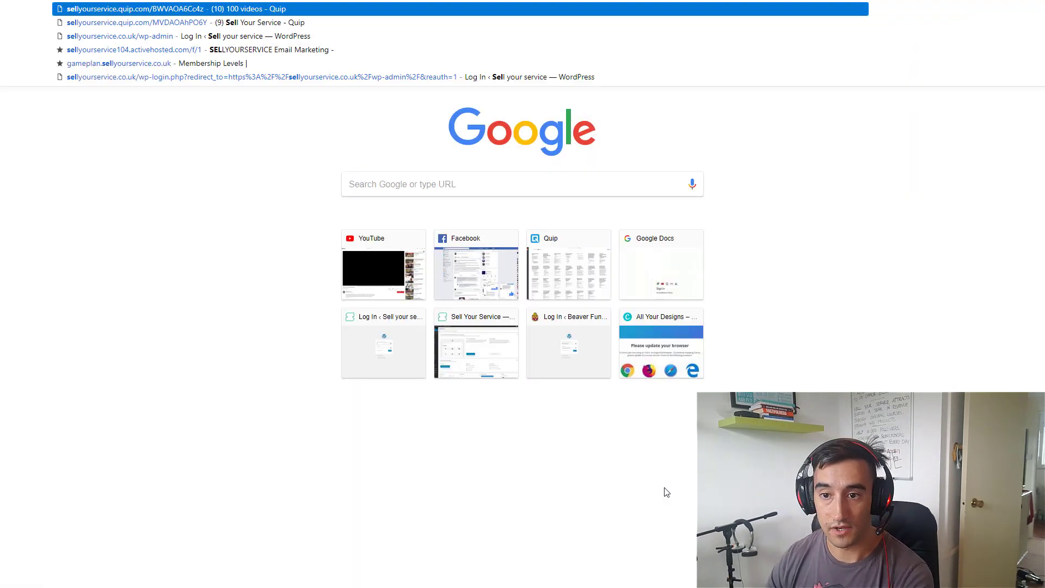
key("BackSpace")
key("BackSpace")
key("BackSpace")
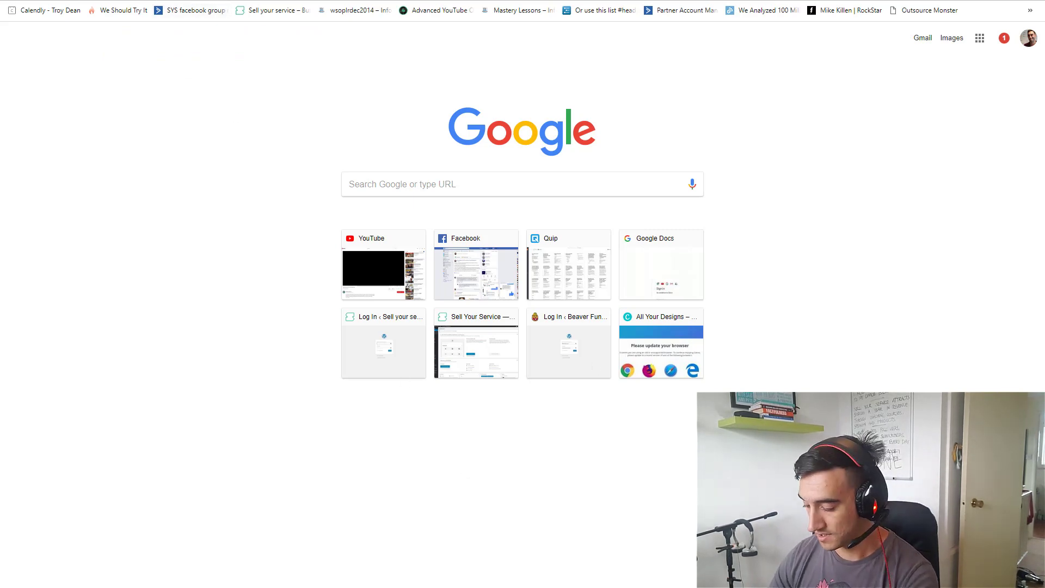
type("/goals")
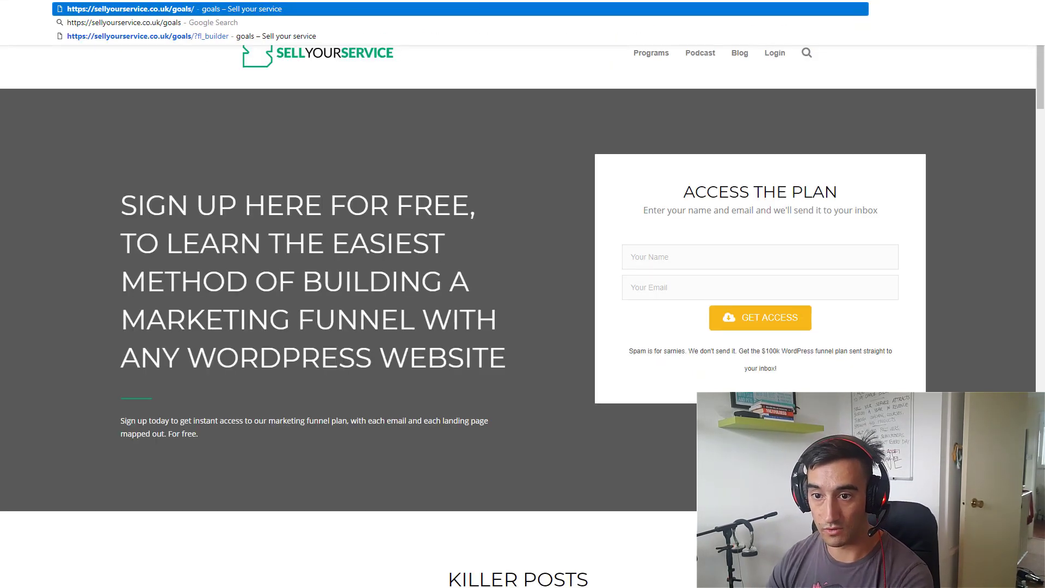
key("Down")
key("Return")
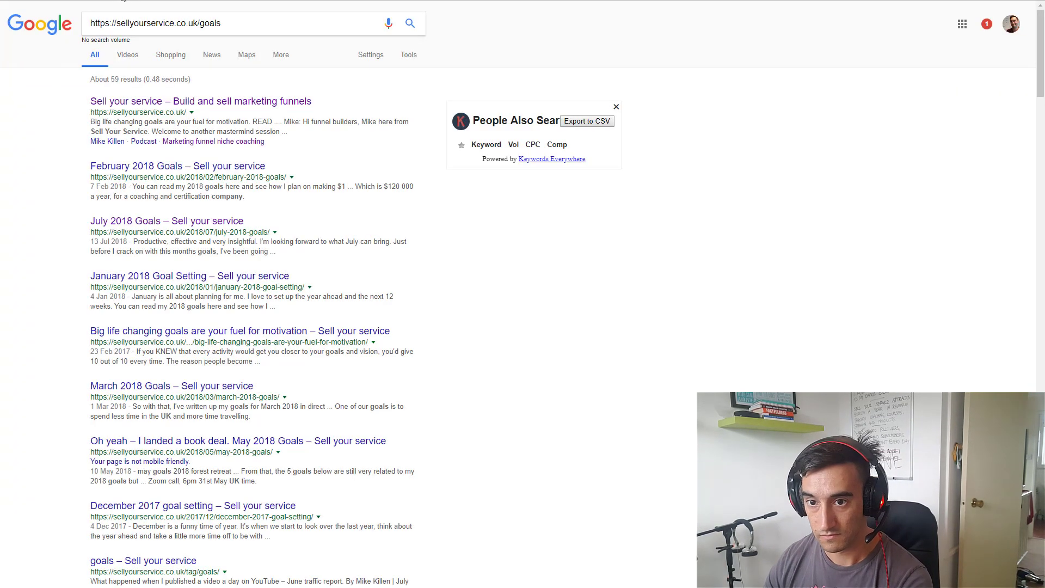
Step: Load the page sellyourservice.co.uk/goals/ directly in the same browser tab
type("se")
key("Right")
key("ctrl+a")
type("se")
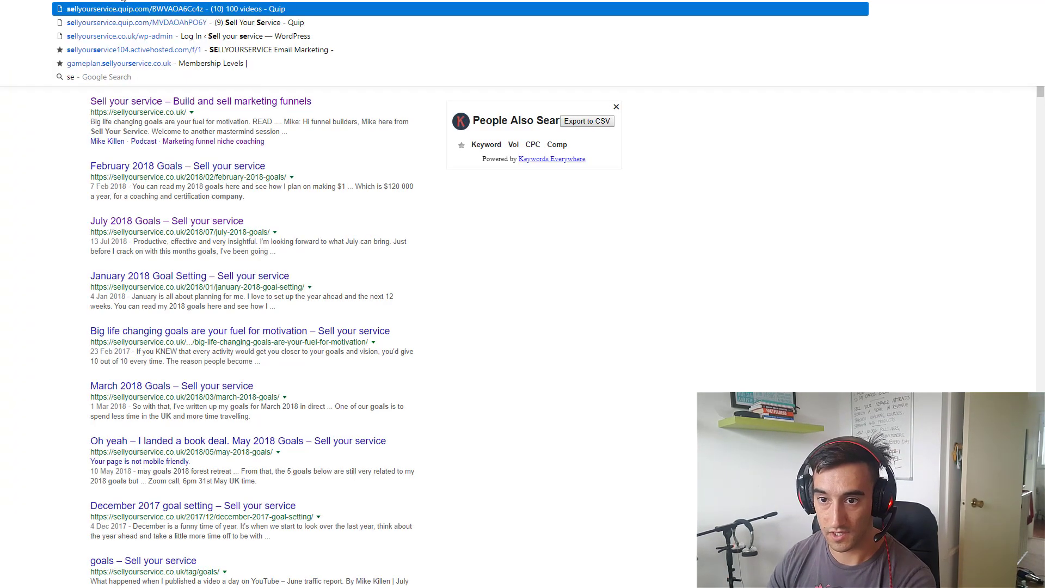
key("Down")
key("Down")
key("BackSpace")
key("BackSpace")
key("BackSpace")
key("BackSpace")
key("BackSpace")
key("BackSpace")
key("BackSpace")
key("BackSpace")
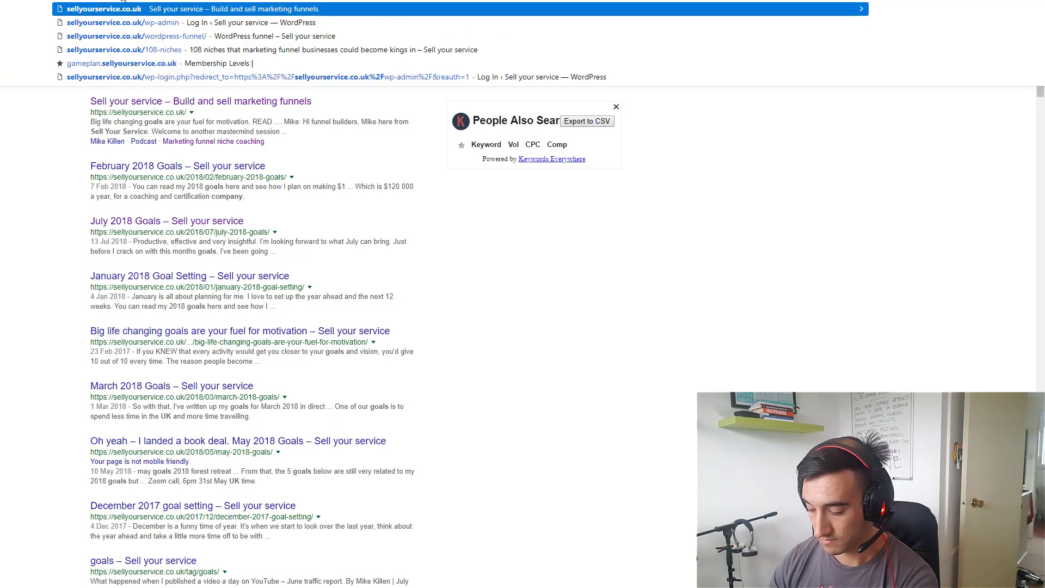
type("goals/")
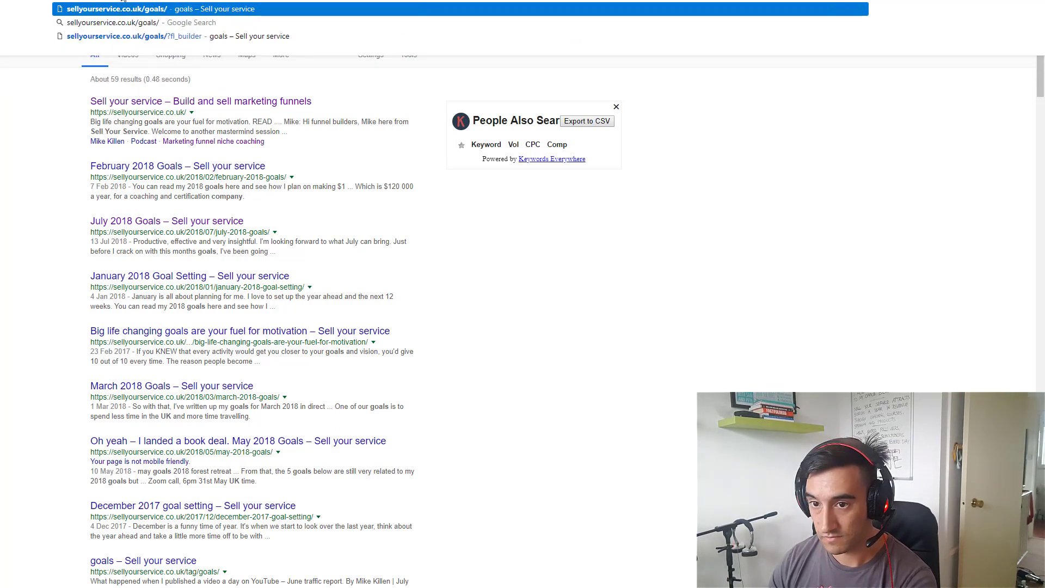
key("Escape")
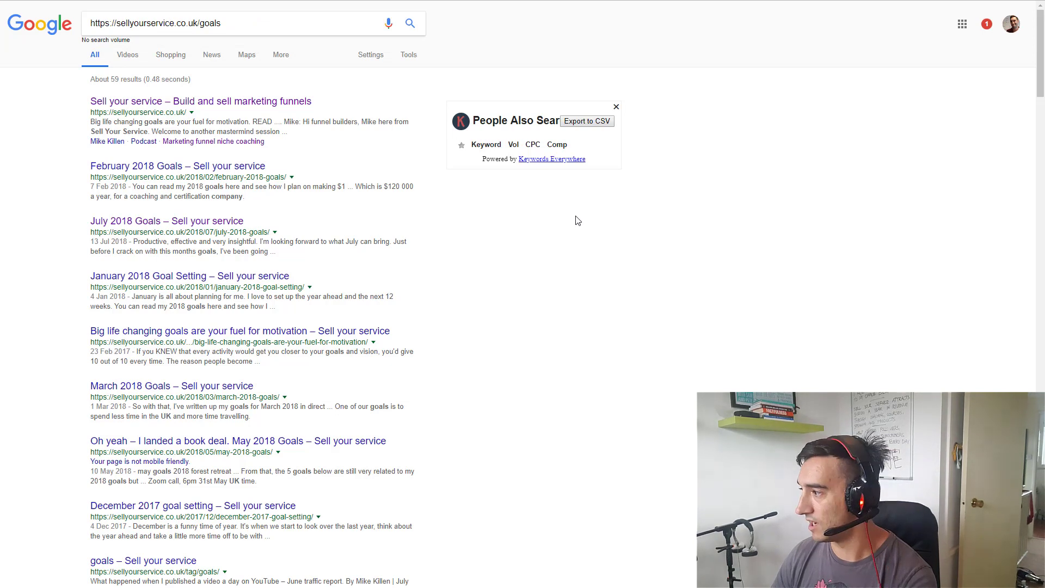
key("Return")
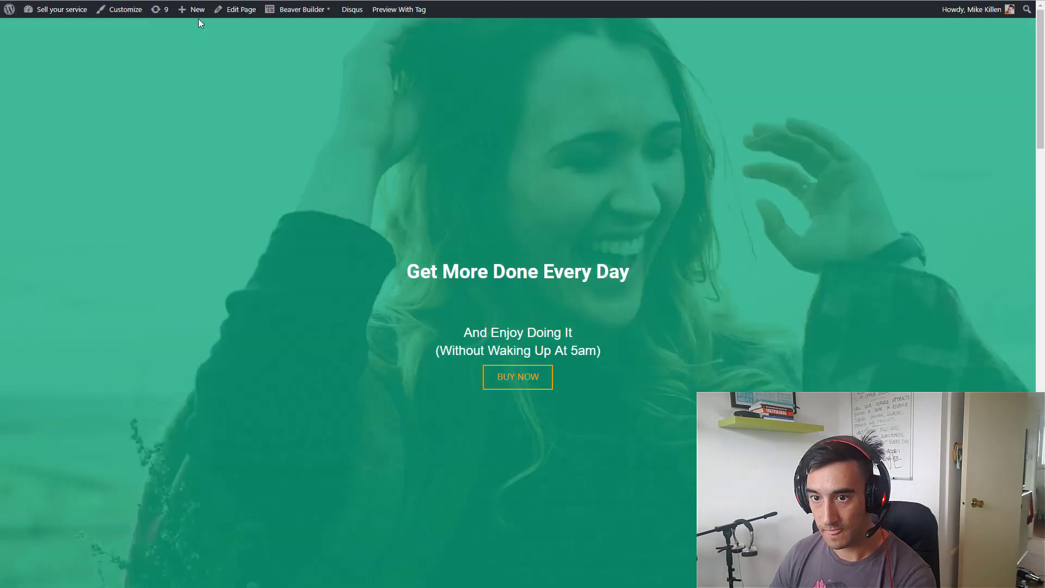
Step: Copy the goals page's full URL and start a website-traffic custom audience in the Facebook Asset library
key("ctrl+l")
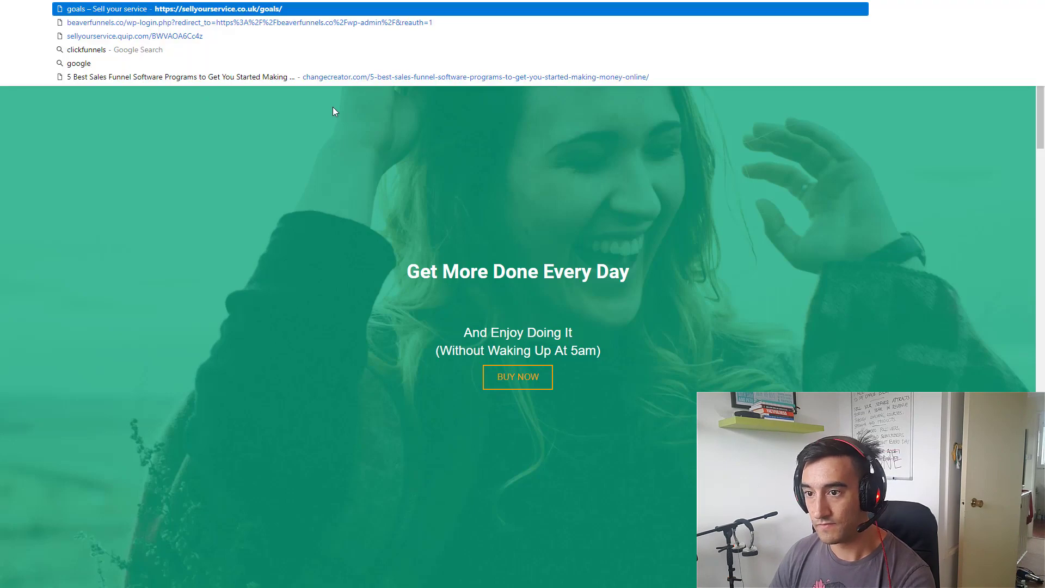
key("ctrl+Tab")
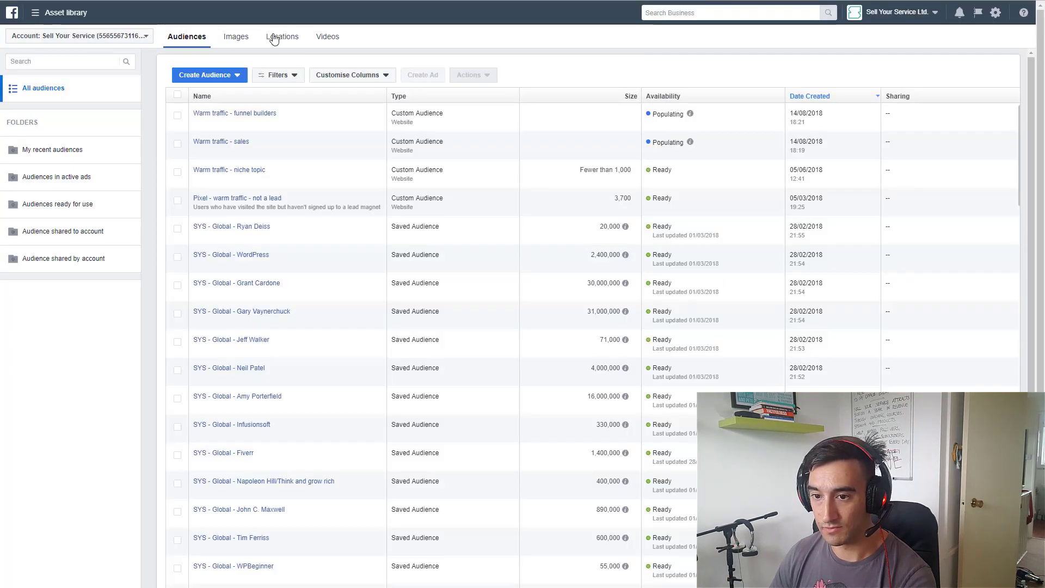
left_click(208, 78)
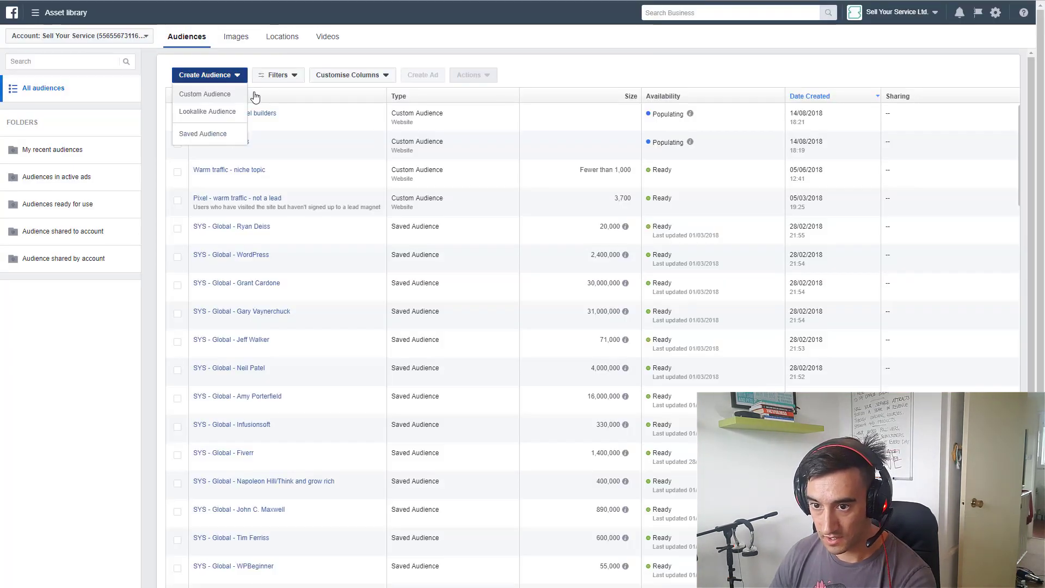
left_click(218, 97)
left_click(487, 218)
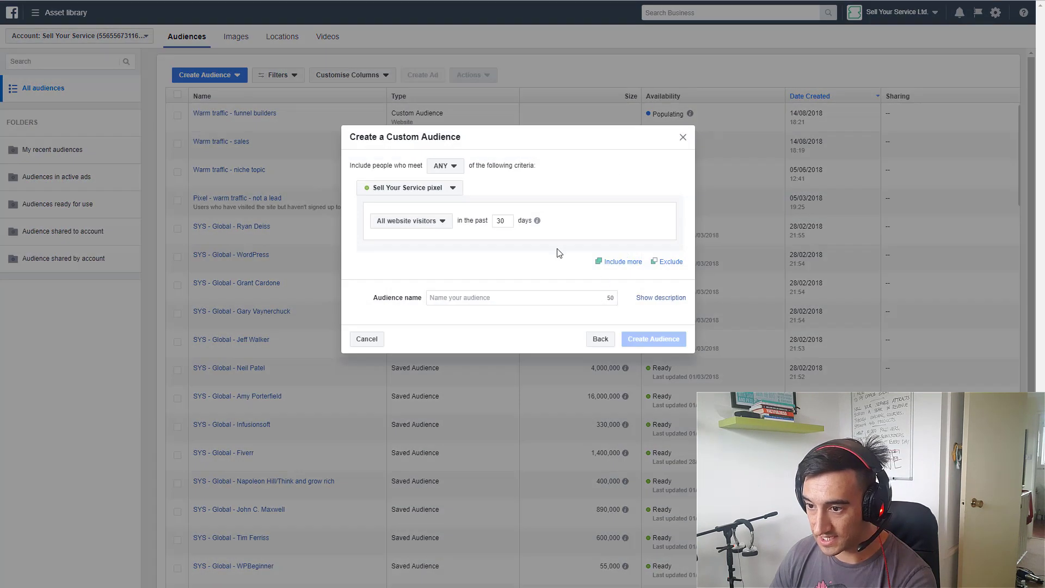
left_click(427, 220)
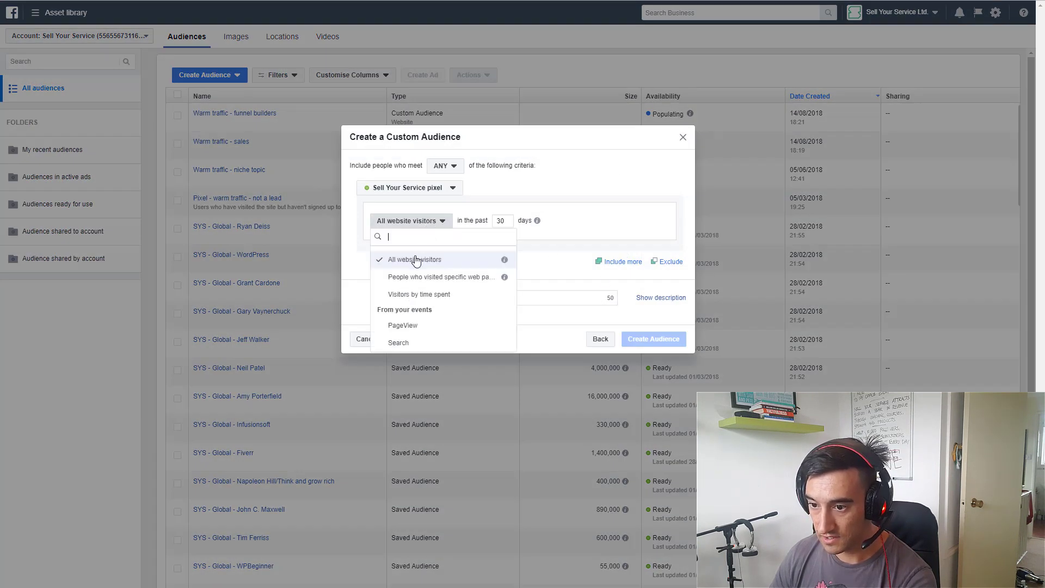
left_click(411, 274)
left_click(481, 242)
key("ctrl+v")
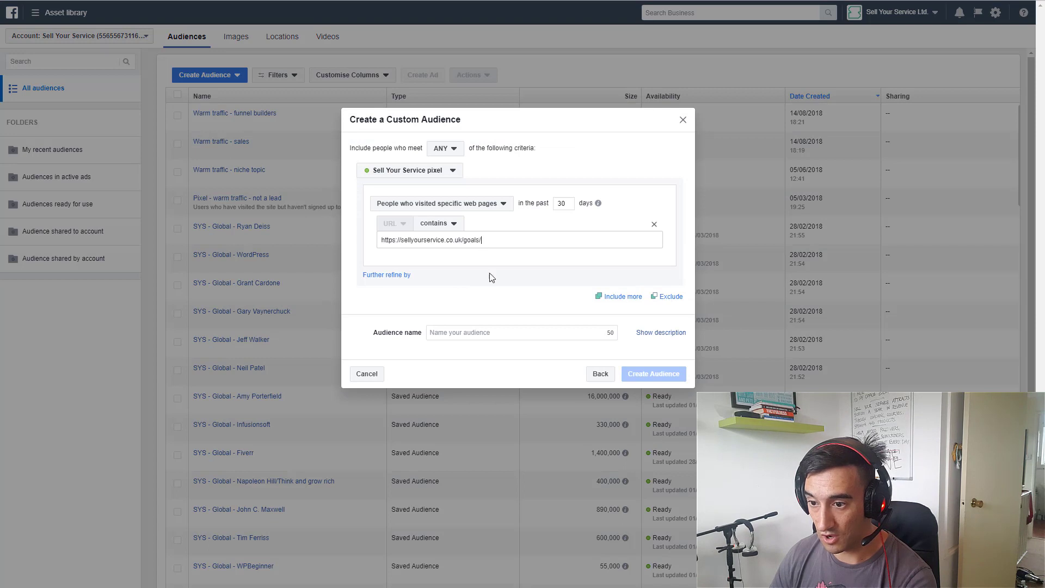
key("Return")
left_click(453, 222)
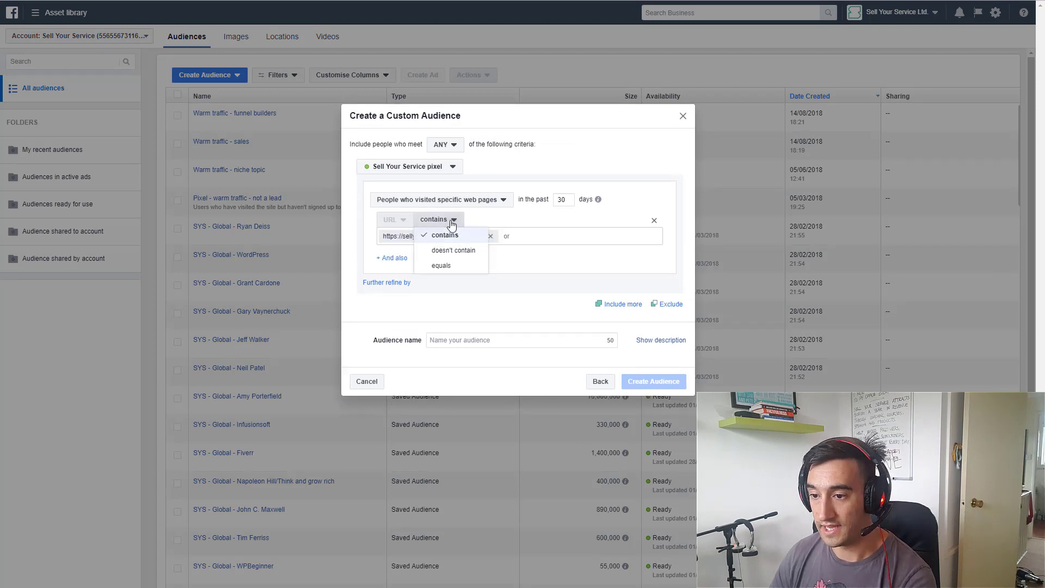
left_click(455, 268)
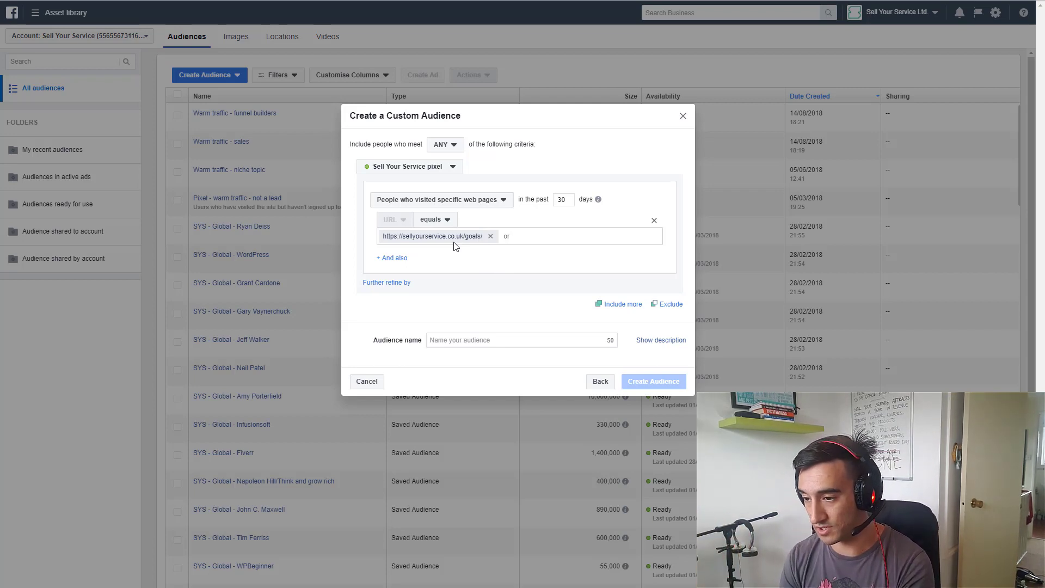
Step: Name the audience "Warm traffic - goals sales page", create it and dismiss the creation dialog
left_click(479, 340)
type("WArm tra")
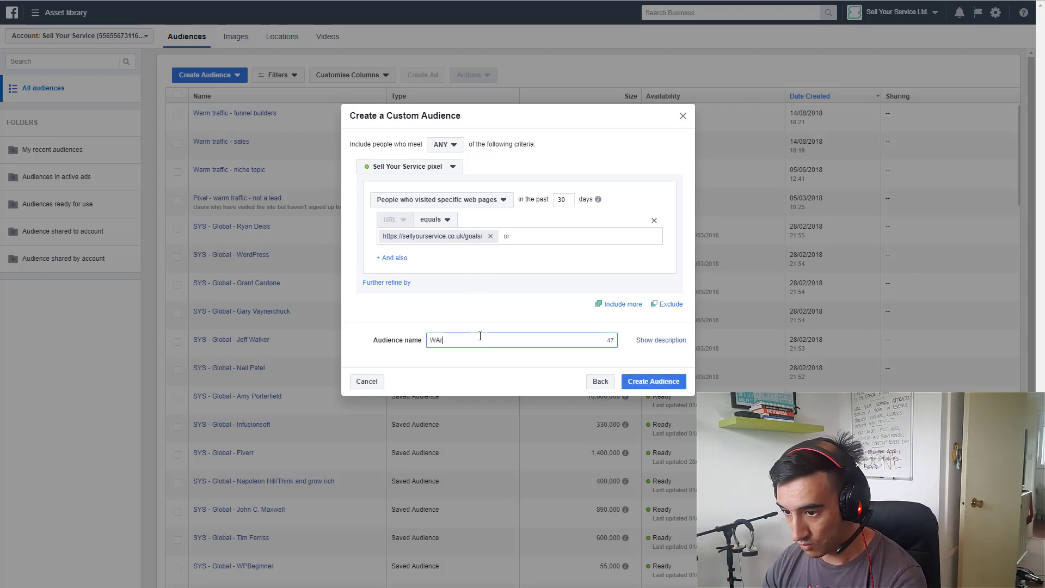
key("BackSpace")
key("BackSpace")
key("BackSpace")
key("BackSpace")
key("BackSpace")
key("BackSpace")
type("a")
key("BackSpace")
key("BackSpace")
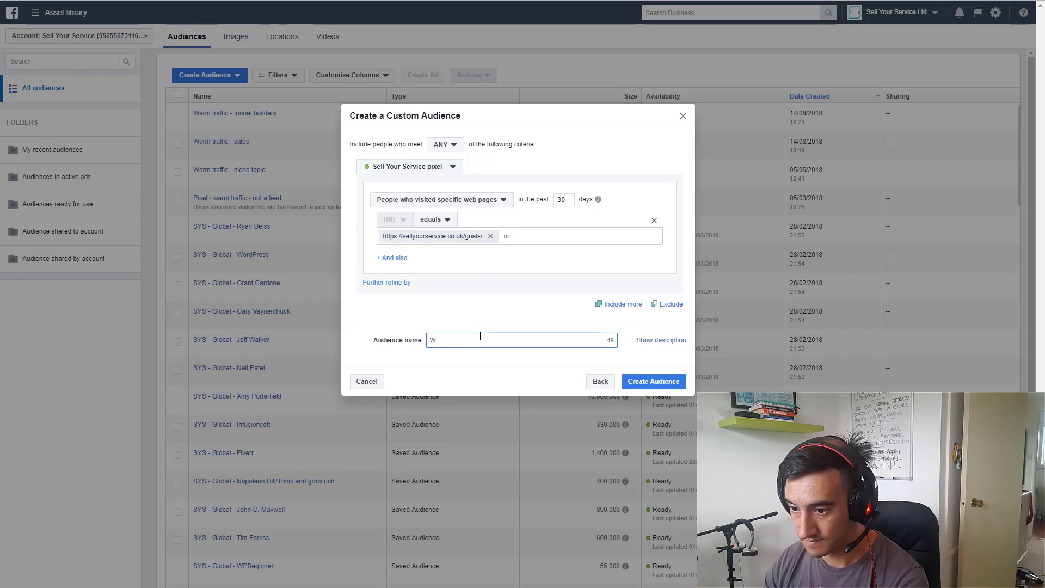
type("arm traffic")
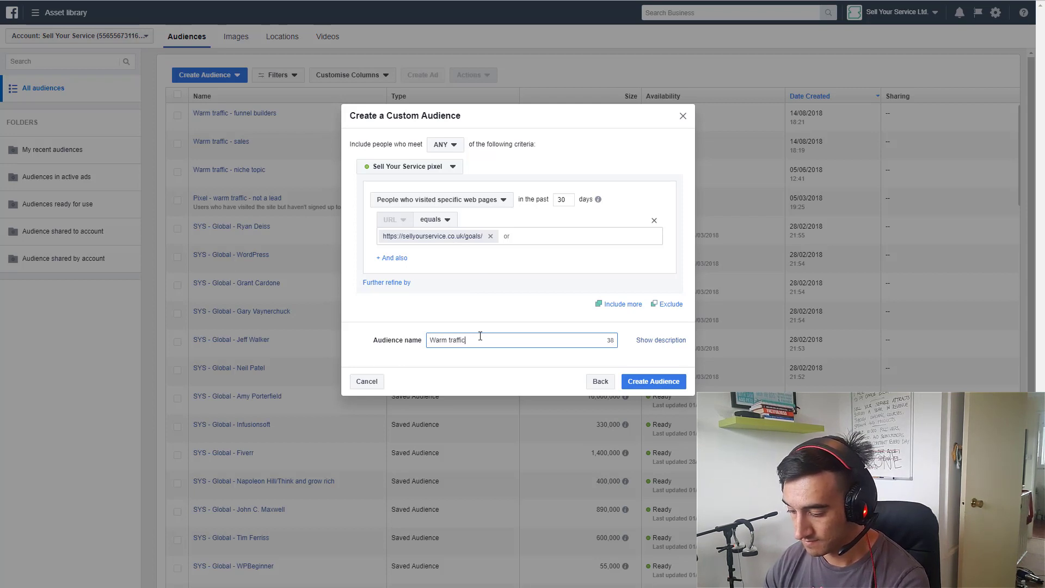
type(" - goals ")
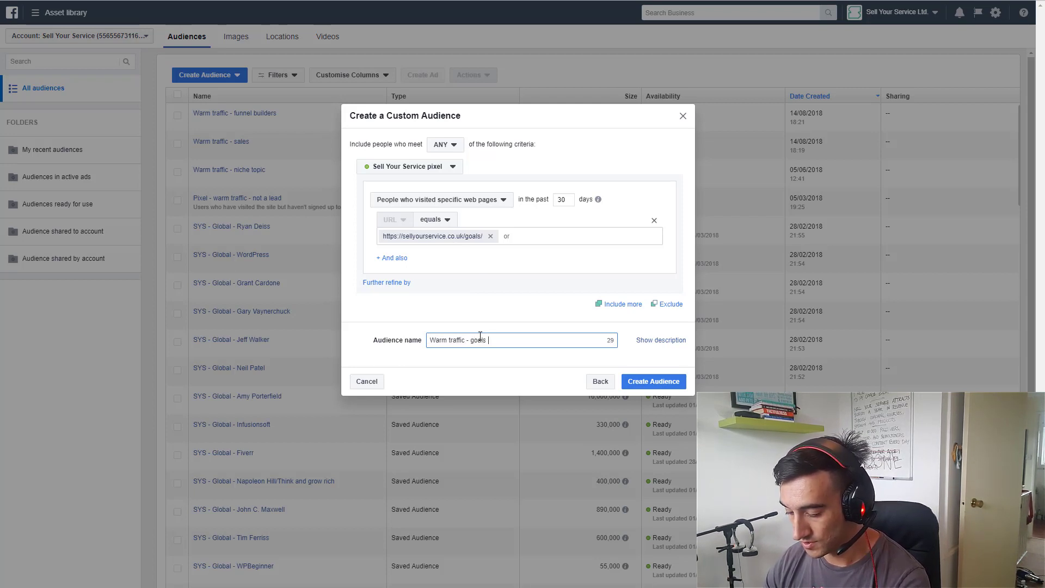
type("sales page")
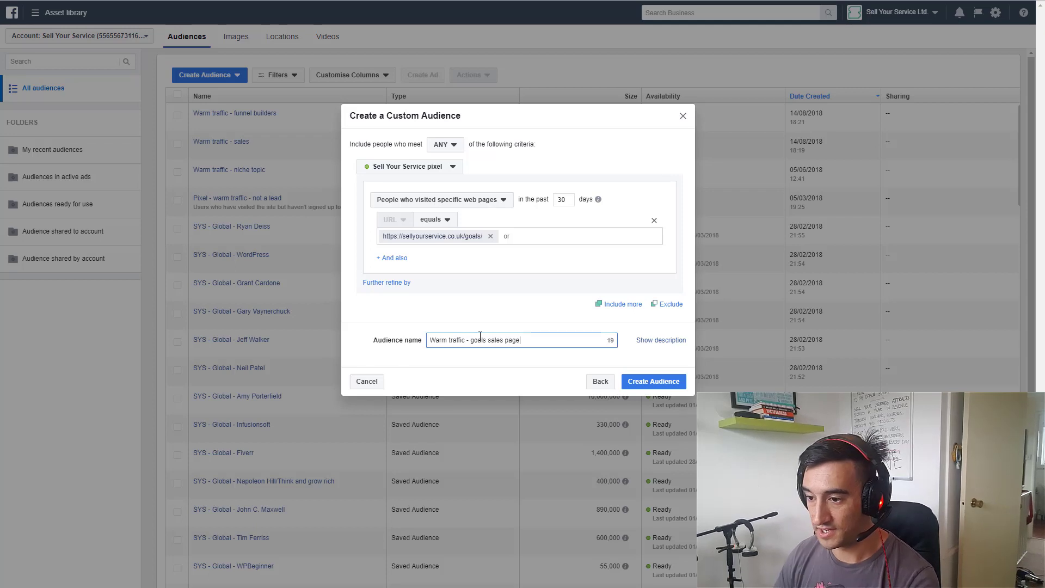
left_click(636, 385)
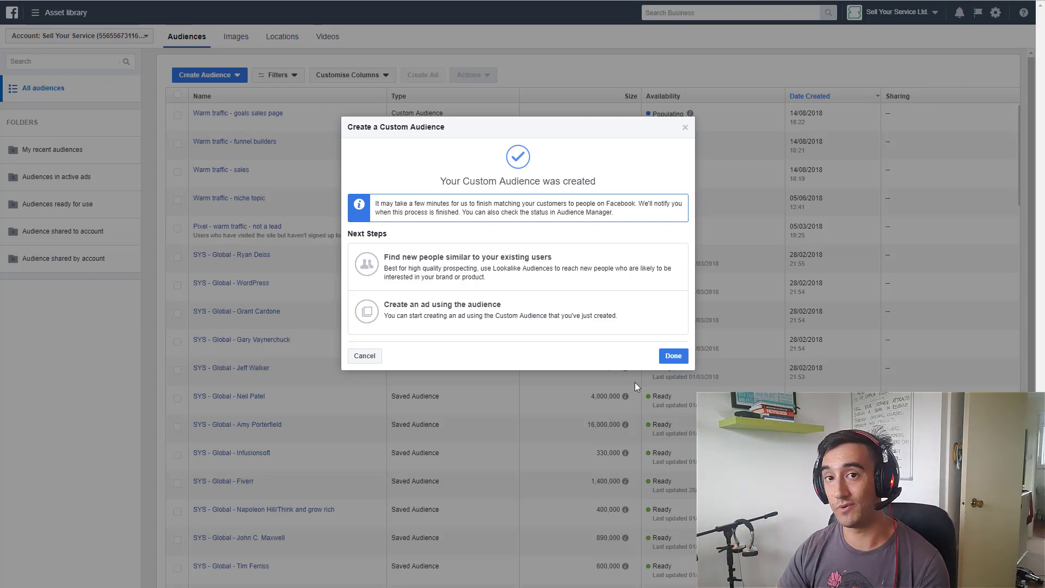
left_click(673, 356)
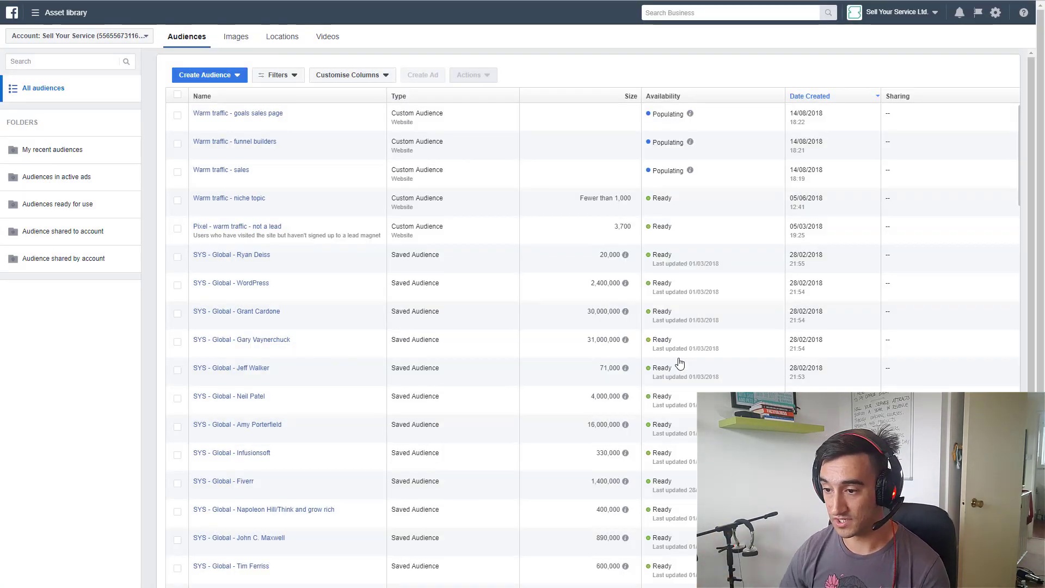
Step: Look through the older saved, custom and lookalike audiences and return to the newest ones
scroll(679, 363, "down", 10)
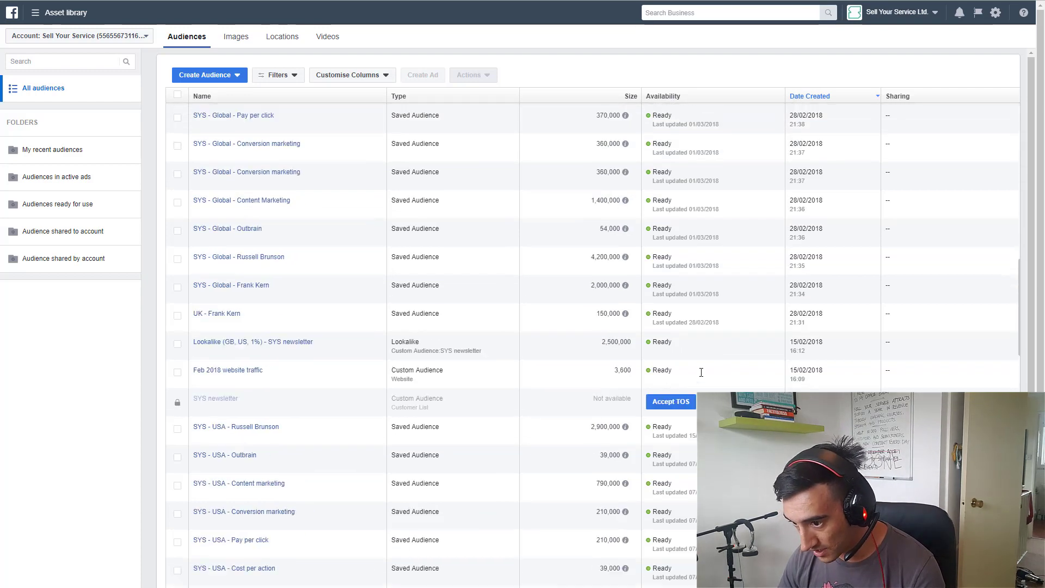
scroll(574, 376, "down", 15)
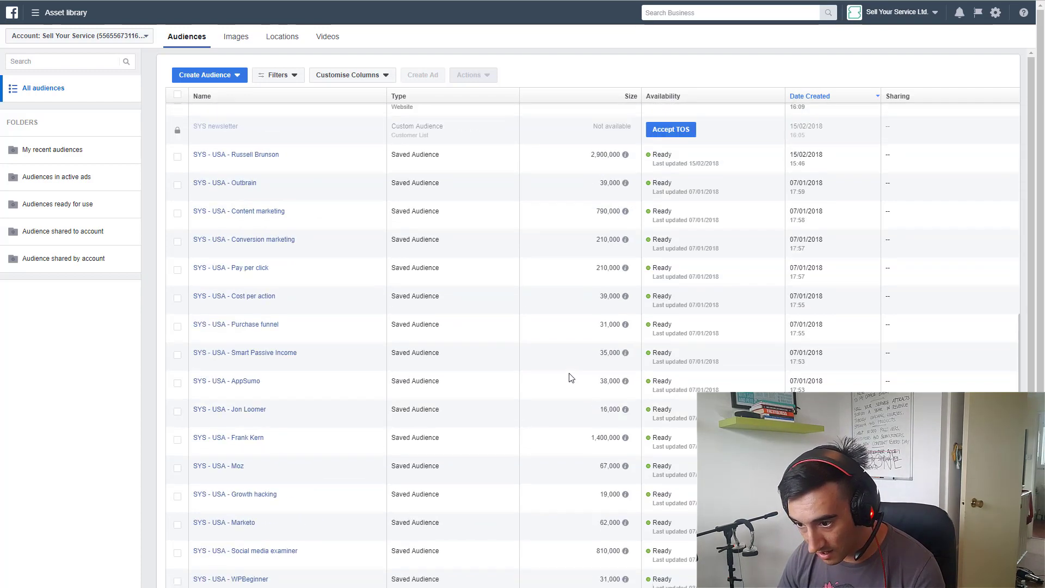
scroll(584, 375, "down", 4)
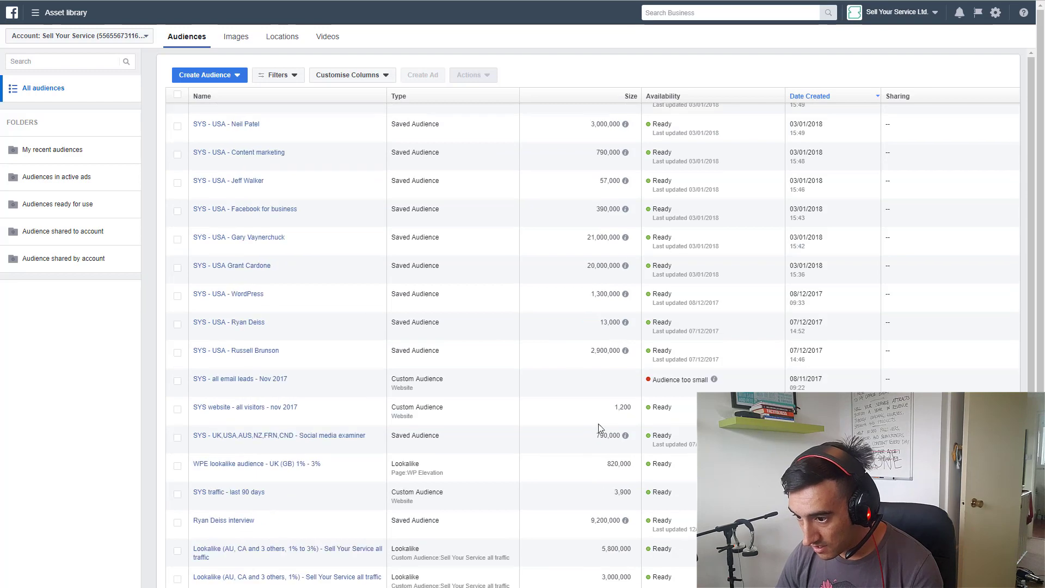
scroll(596, 423, "up", 20)
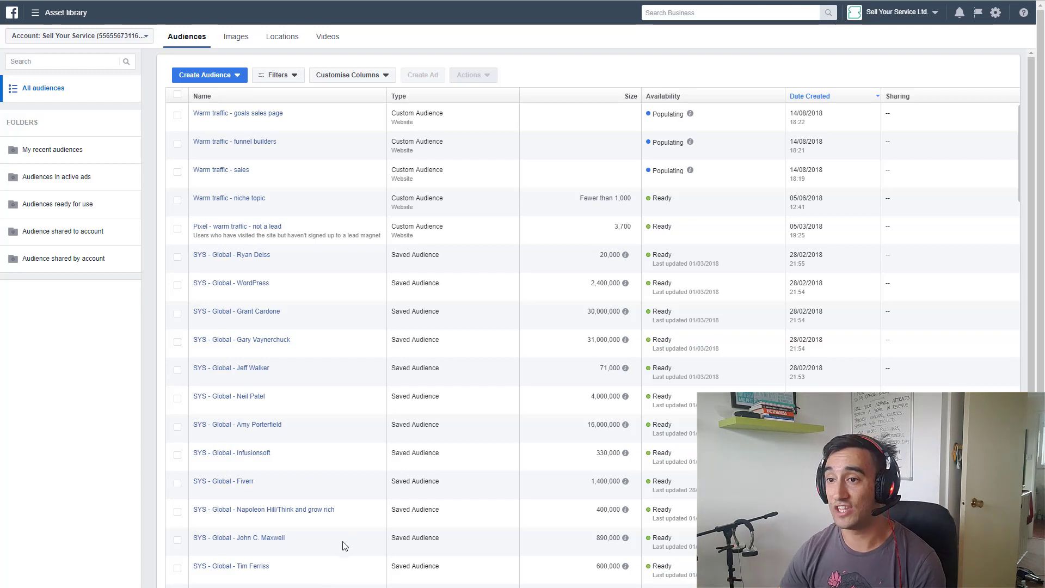
Step: Open sellyourservice.co.uk/sales in a new browser tab and view the page full screen
key("ctrl+Tab")
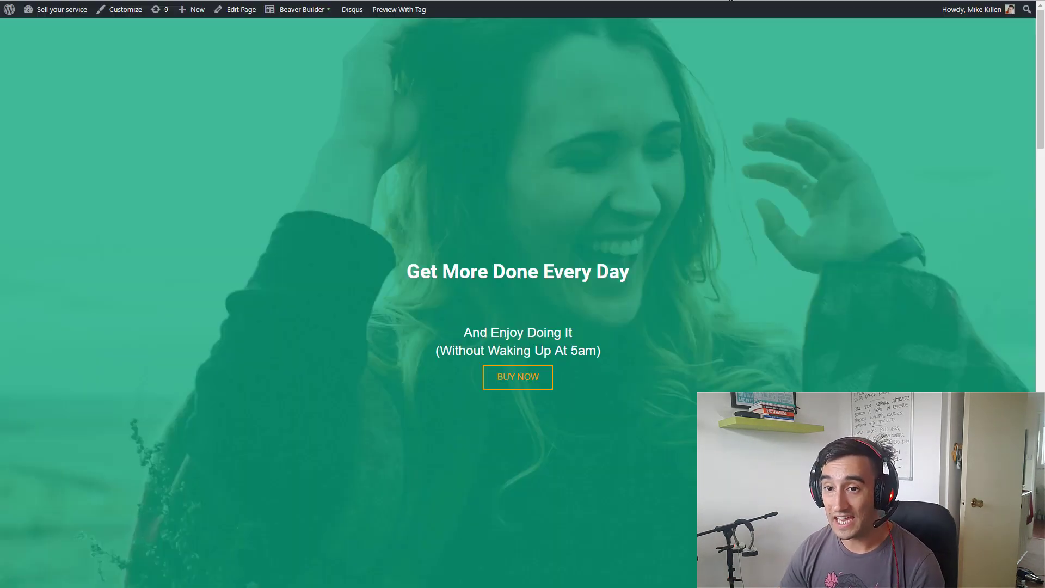
key("F11")
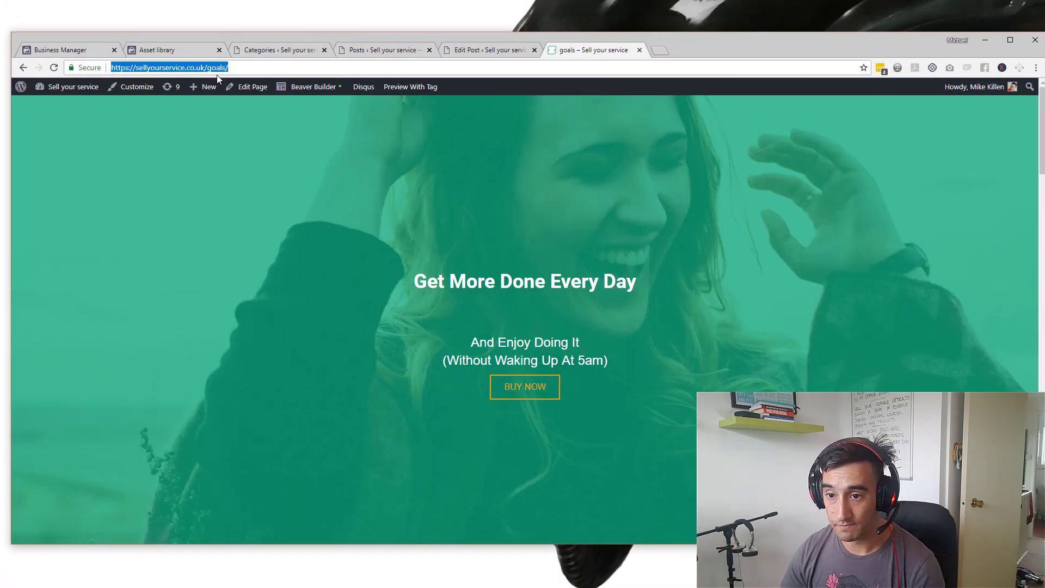
left_click(658, 54)
type("sel")
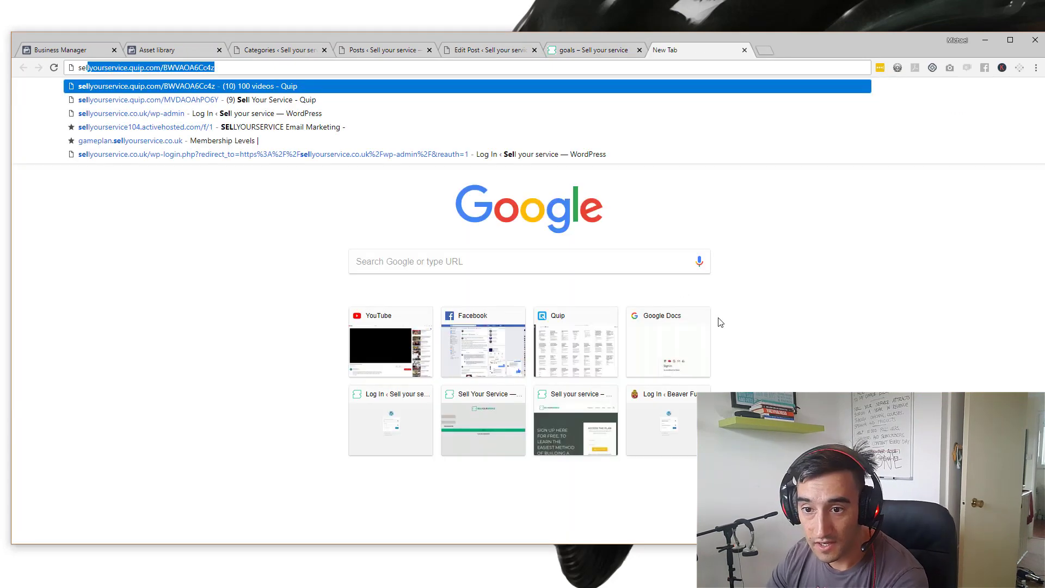
key("Down")
key("Down")
key("BackSpace")
key("BackSpace")
key("BackSpace")
key("BackSpace")
key("BackSpace")
key("BackSpace")
key("BackSpace")
key("BackSpace")
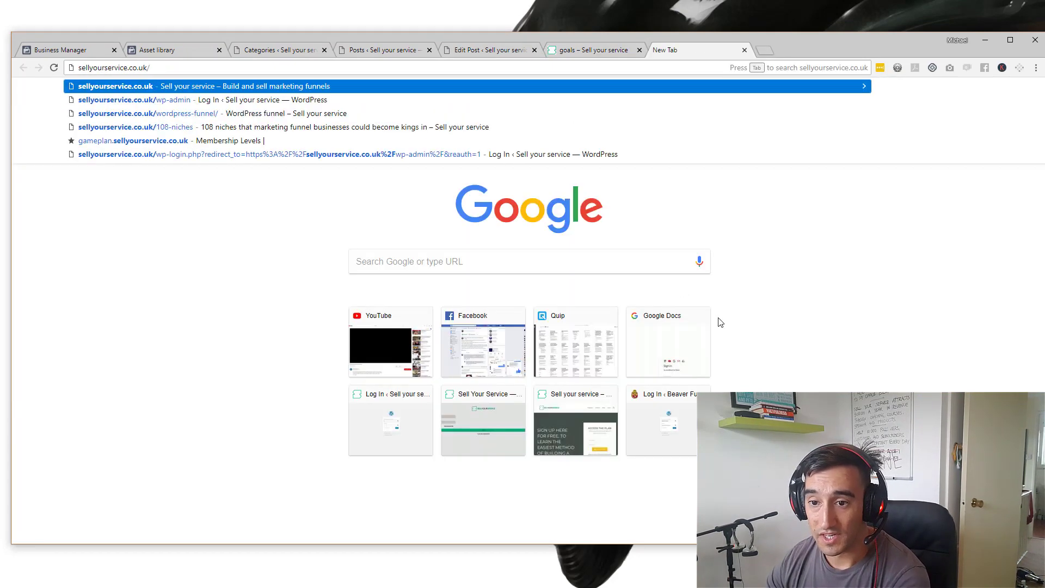
type("sales")
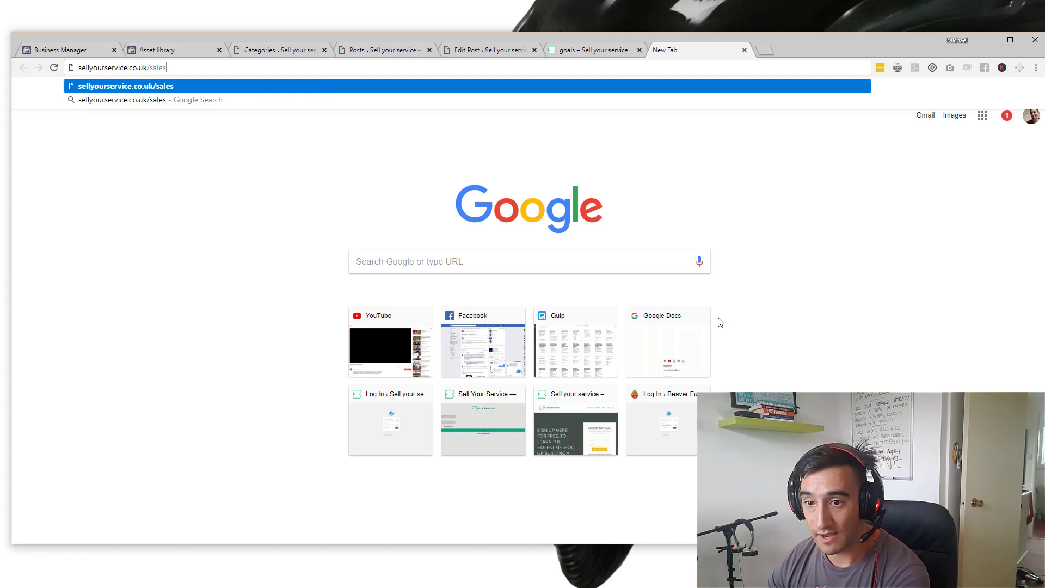
key("Return")
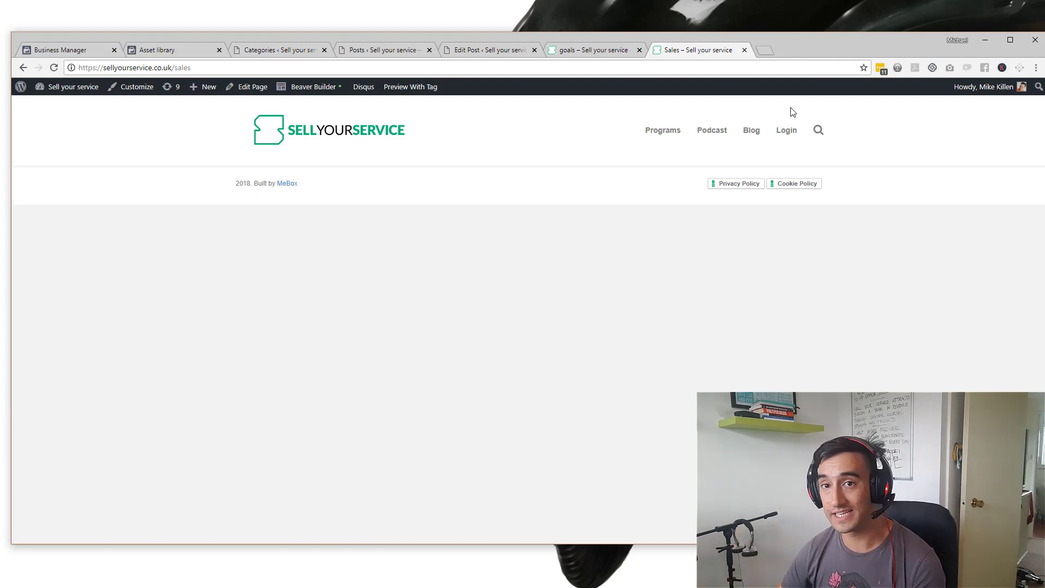
key("F11")
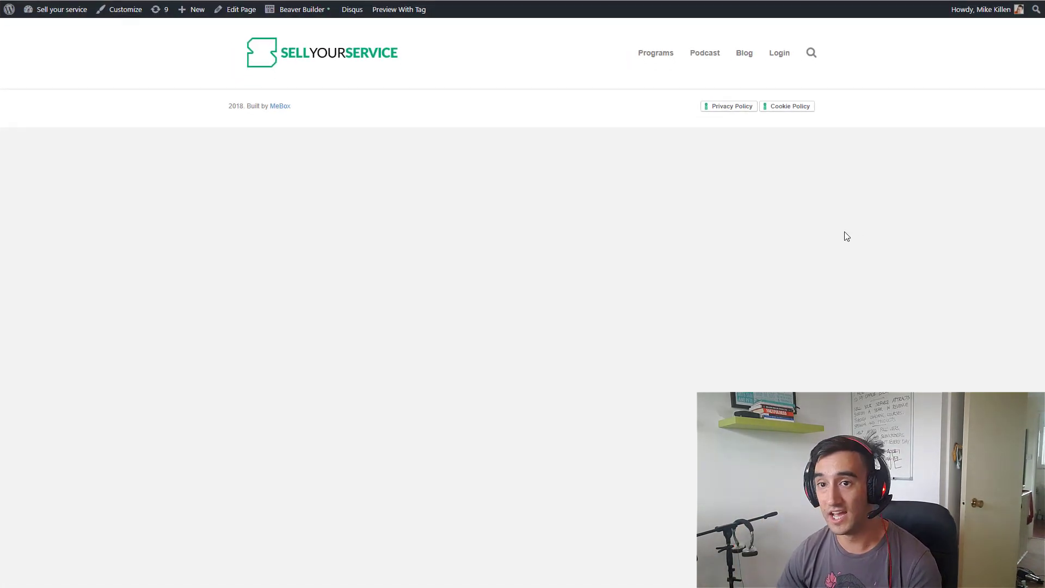